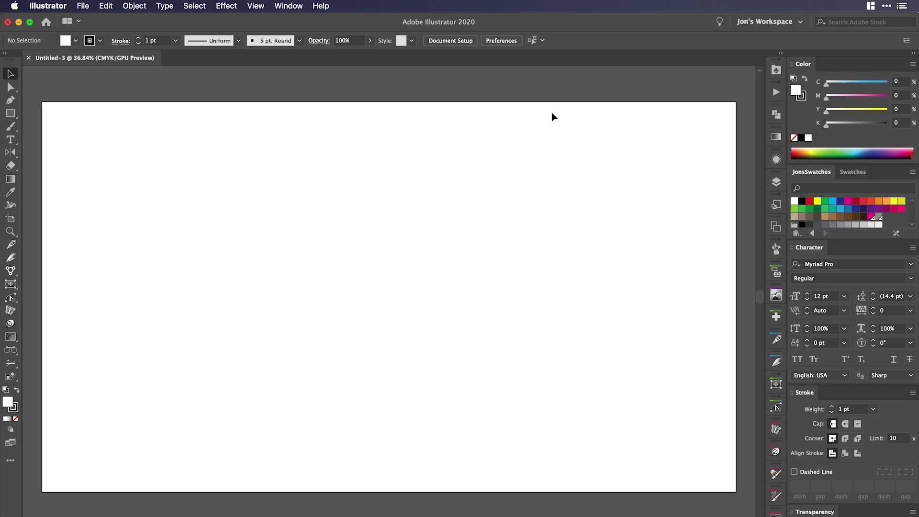
Step: Show the Actions panel listing the Jons Actions set with its Center and Cutline actions
left_click(776, 92)
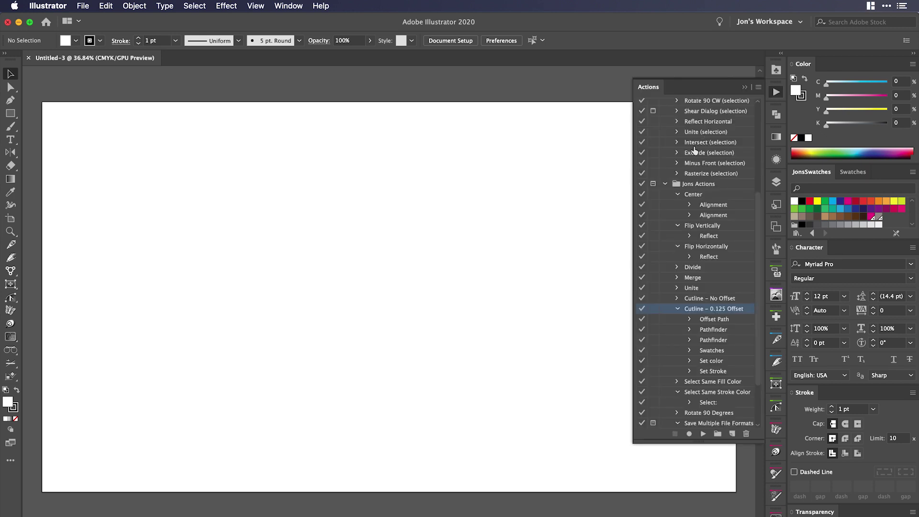
Step: Review the Cutline – 0.125 Offset action steps, collapse Jons Actions and close the Actions panel
scroll(695, 152, "up", 5)
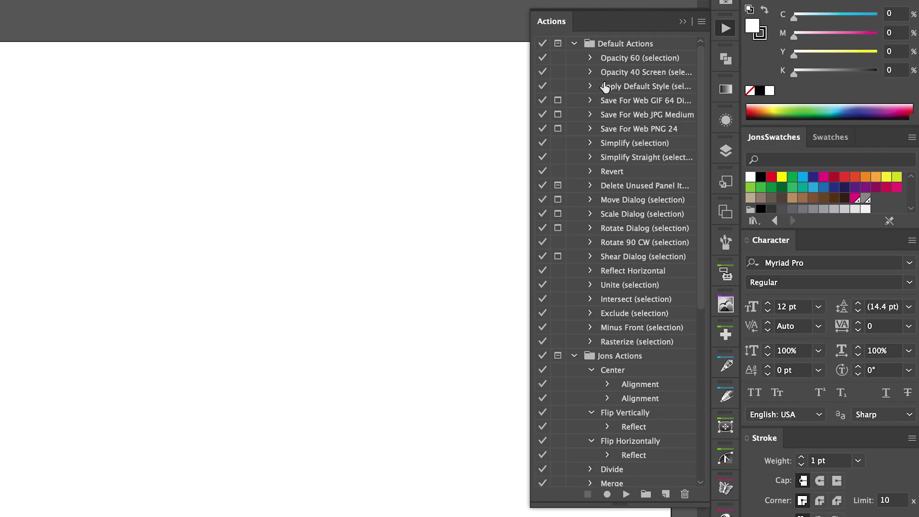
key("F2")
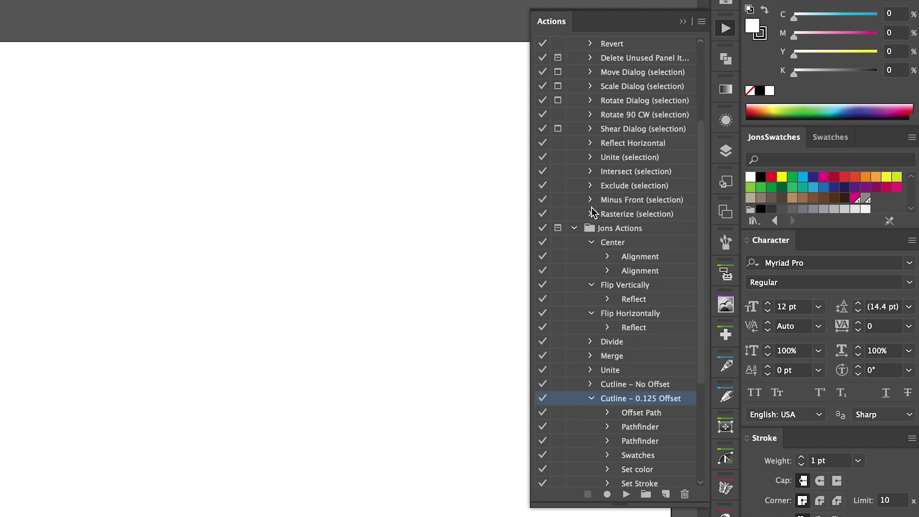
scroll(593, 212, "down", 5)
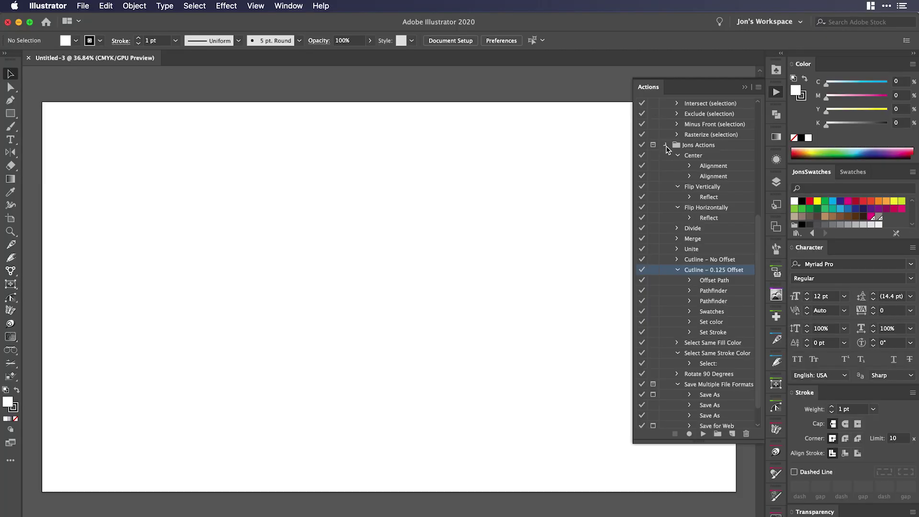
left_click(575, 102)
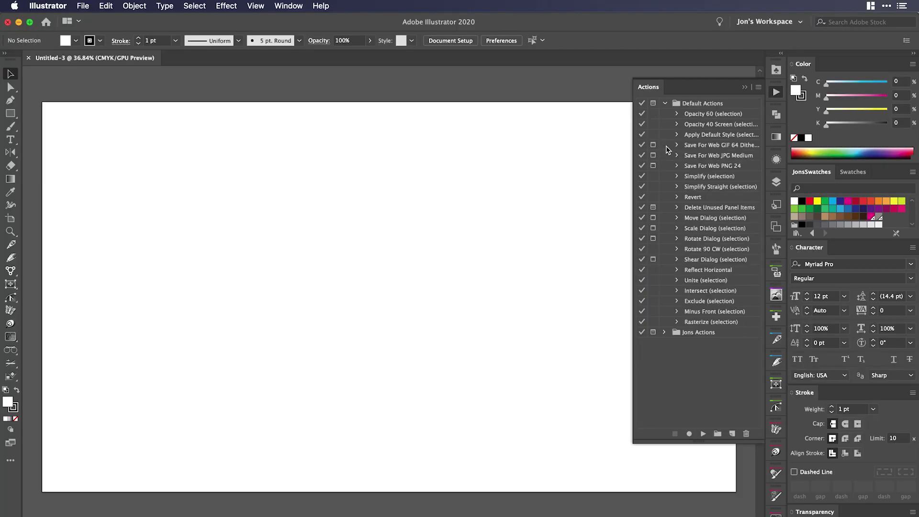
left_click(780, 91)
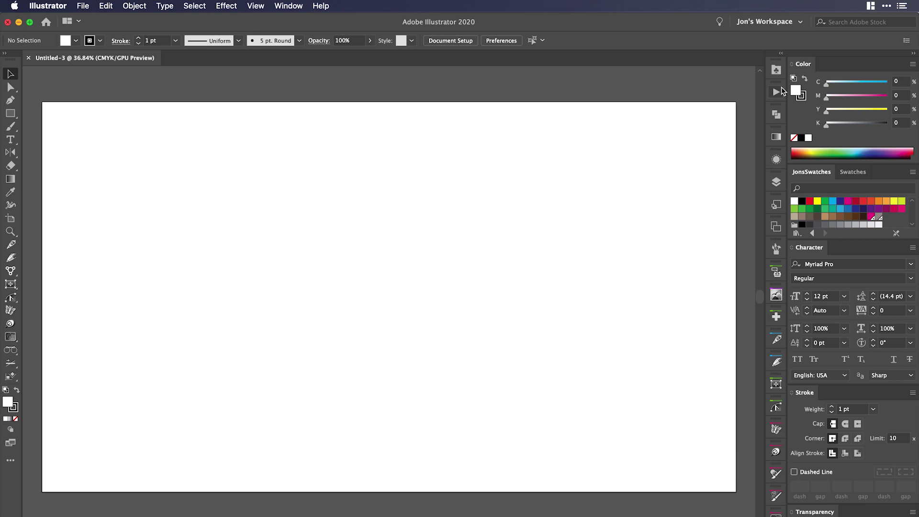
key("m")
Step: Place the JB Logo symbol from JonsSymbols onto the artboard and break its symbol link
left_click(776, 69)
left_click_drag(650, 106, 429, 211)
left_click(337, 40)
Step: Align the logo to the artboard, centred horizontally and vertically
left_click(454, 41)
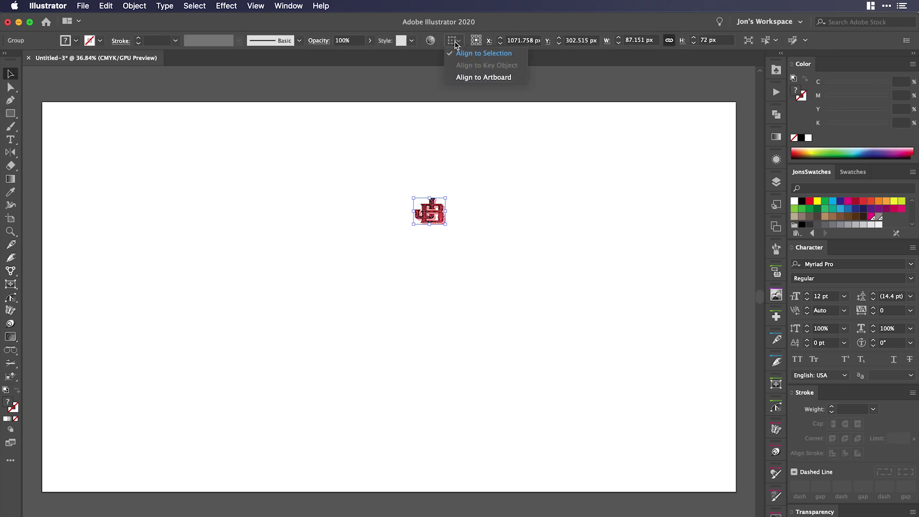
left_click(453, 41)
left_click(454, 41)
left_click(483, 77)
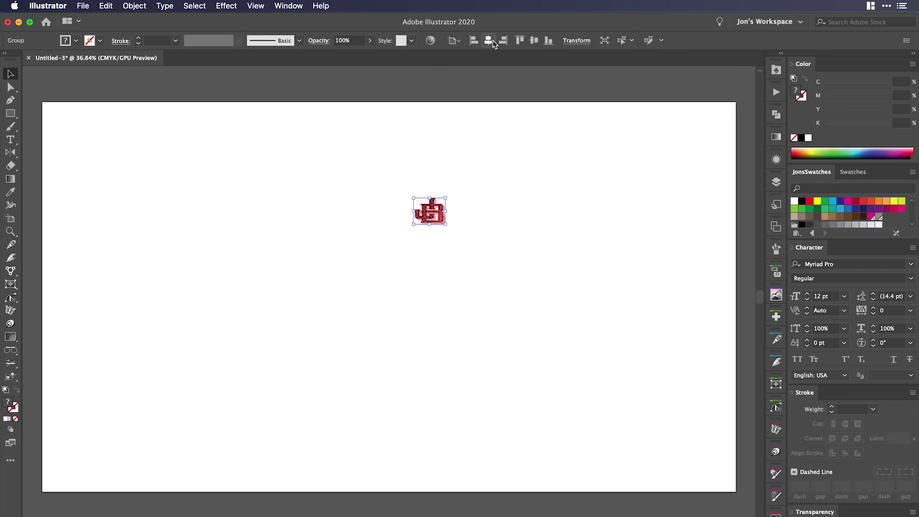
left_click(488, 40)
left_click(534, 40)
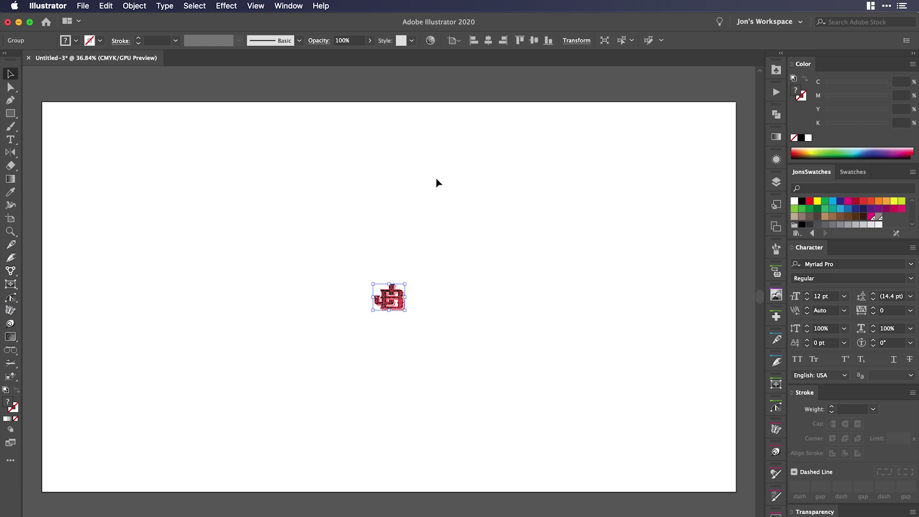
Step: Enlarge the logo about three times, then undo a trial move so it stays centred
left_click_drag(405, 284, 482, 243)
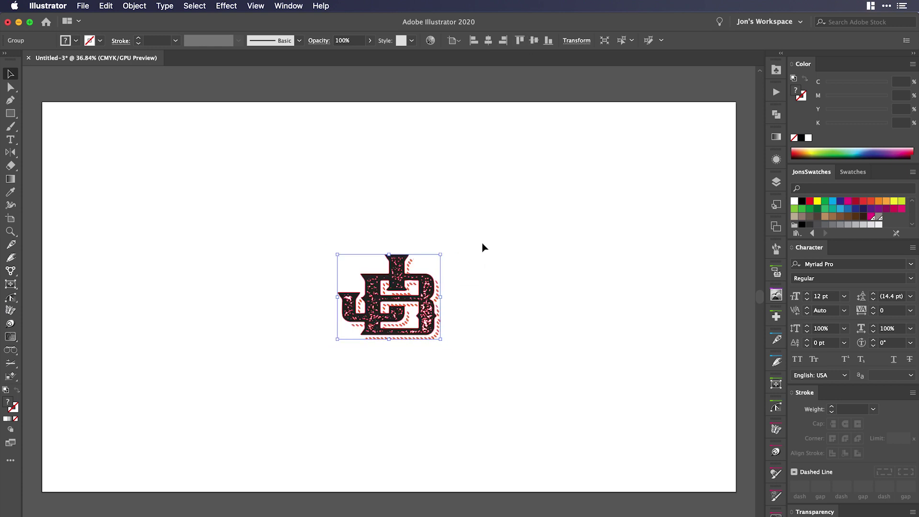
left_click(484, 245)
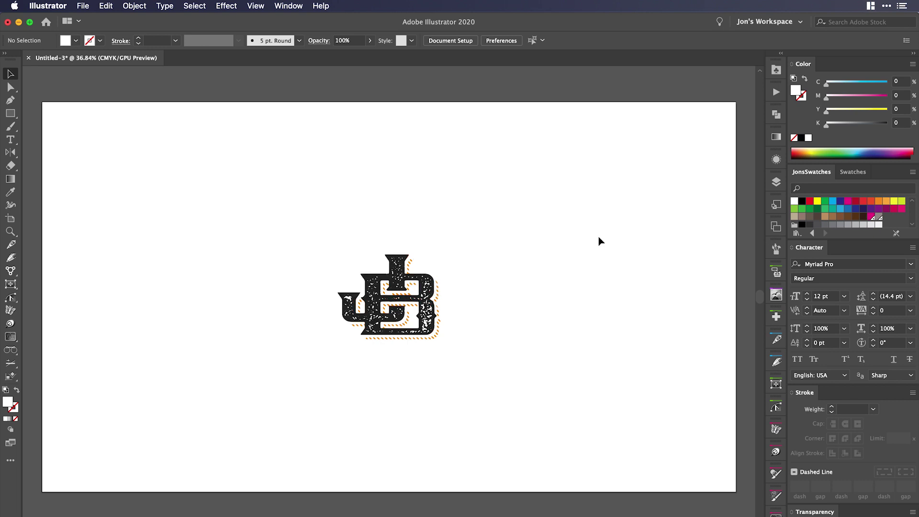
left_click_drag(430, 278, 253, 194)
left_click(321, 203)
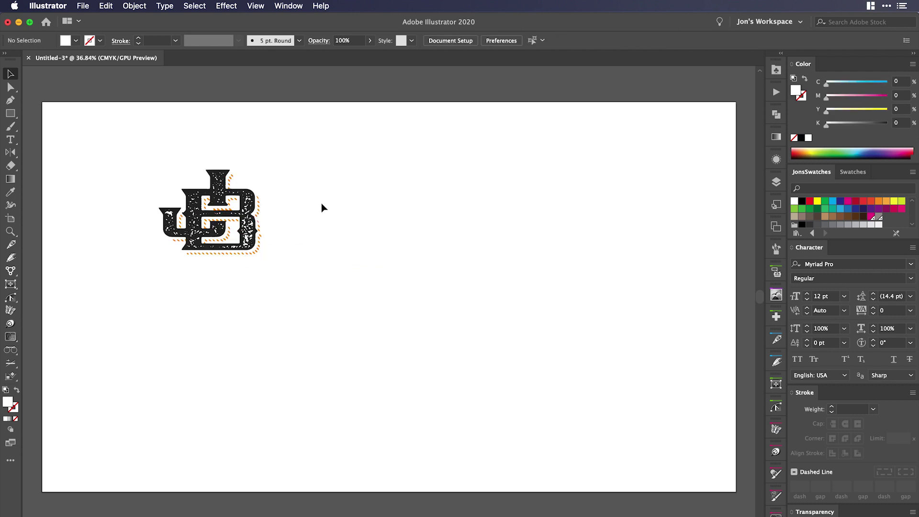
left_click(230, 193)
key("super+z")
left_click(369, 172)
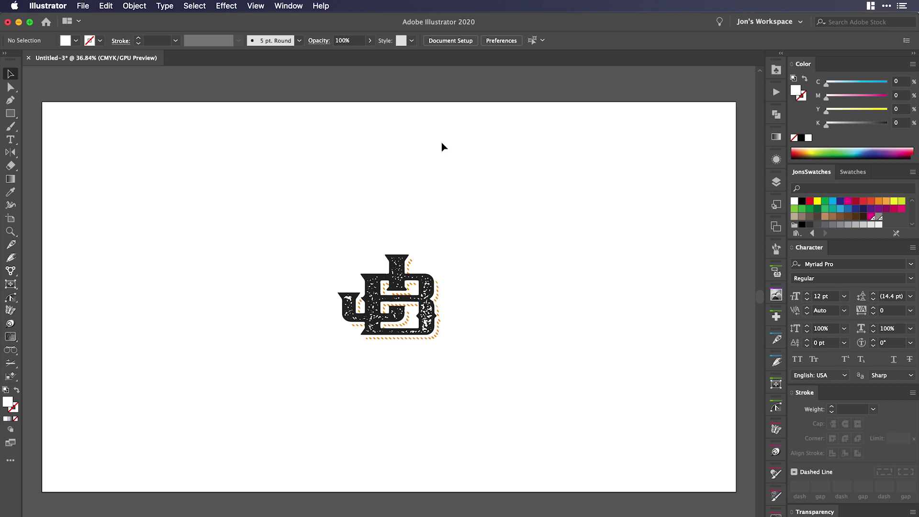
left_click(777, 114)
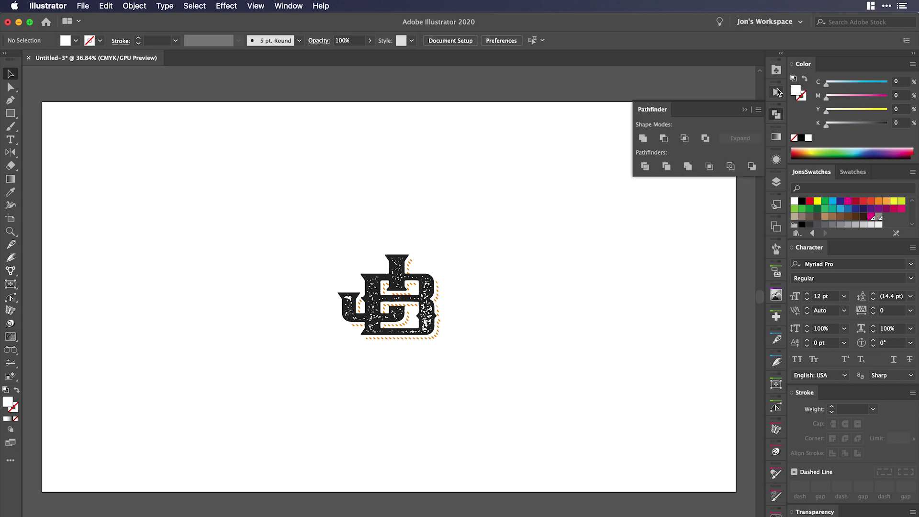
Step: Add a new empty action set called Tests below the existing sets
left_click(776, 92)
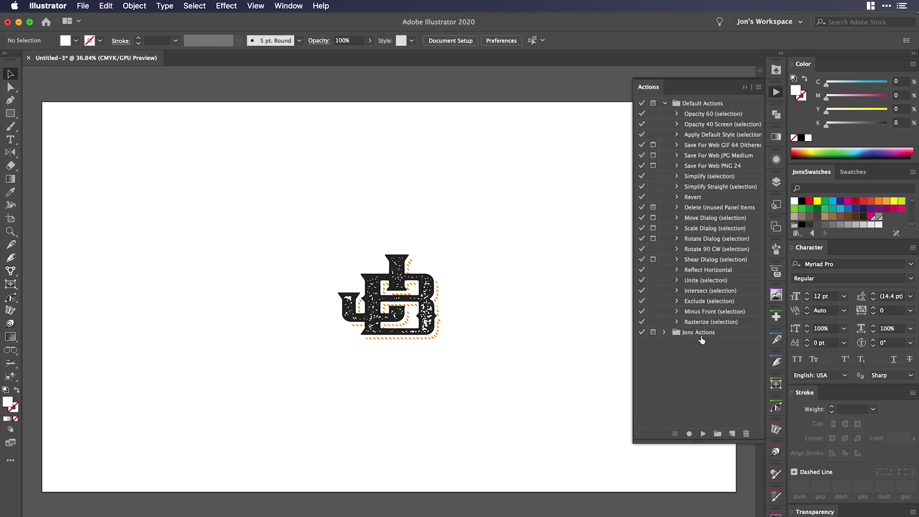
left_click(703, 107)
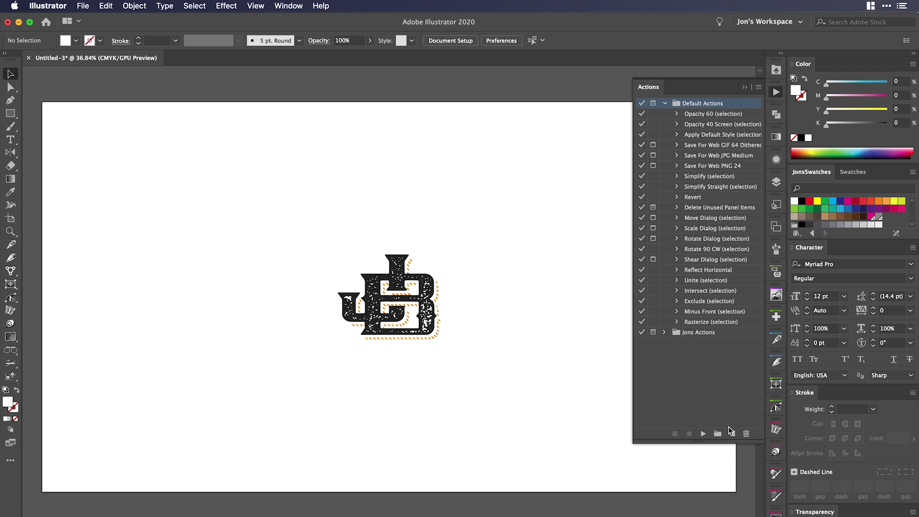
left_click(717, 433)
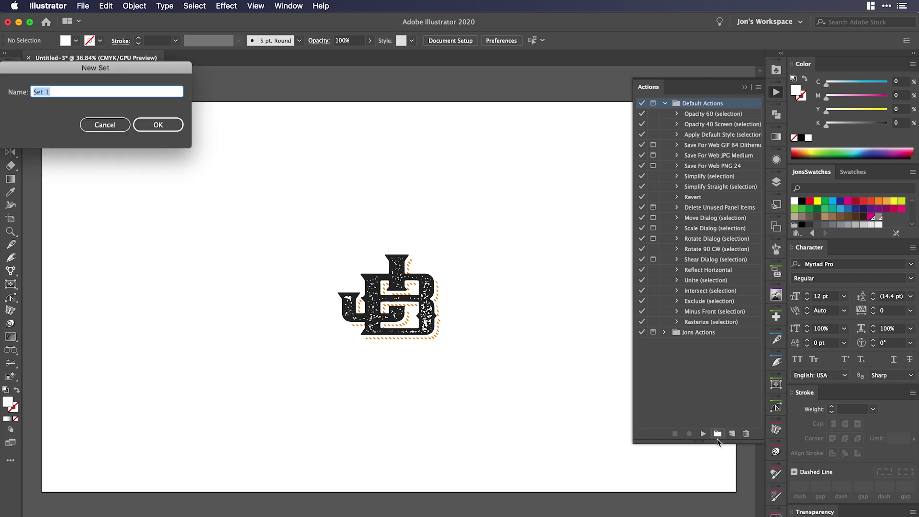
type("Tests")
key("Return")
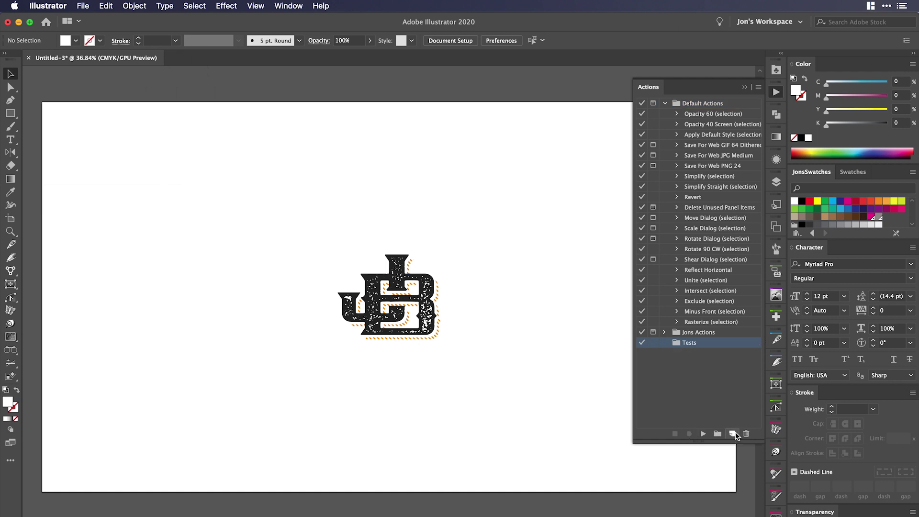
Step: Create the Centre action on F1 without Shift, colour None, and begin recording
left_click(732, 433)
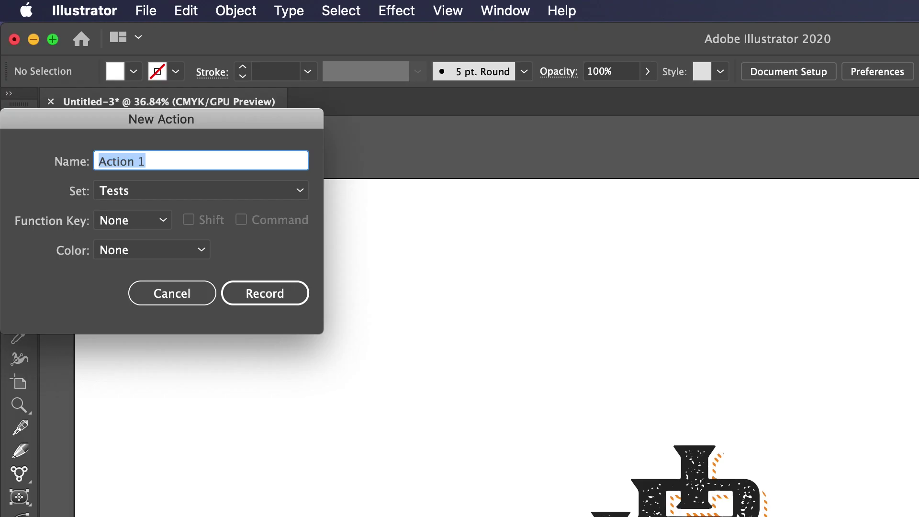
type("Centre")
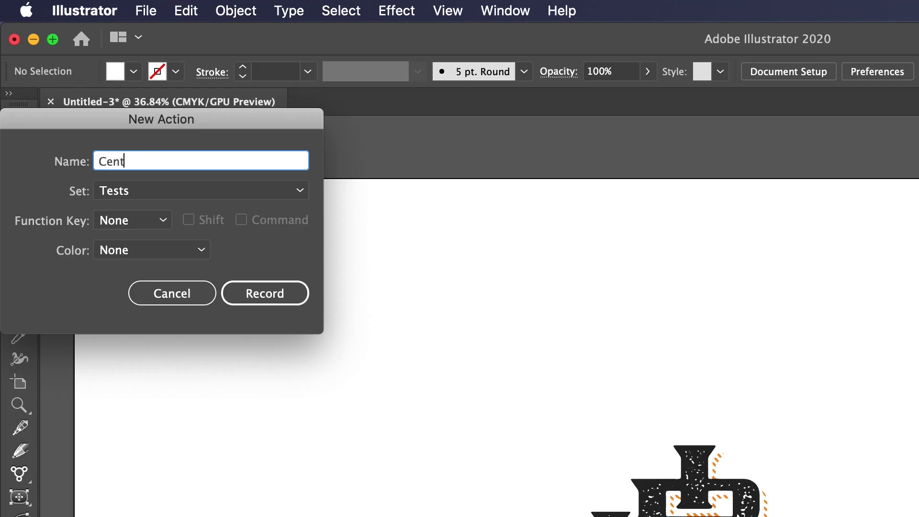
left_click(136, 222)
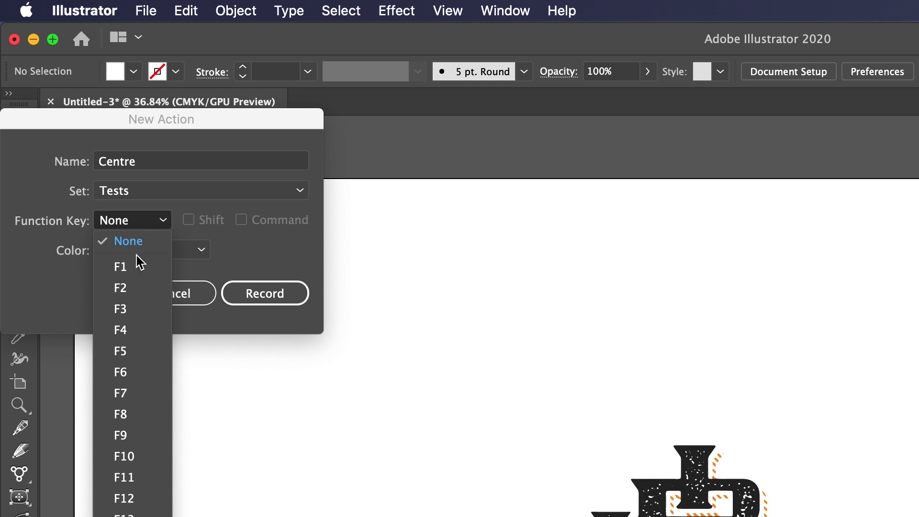
left_click(140, 270)
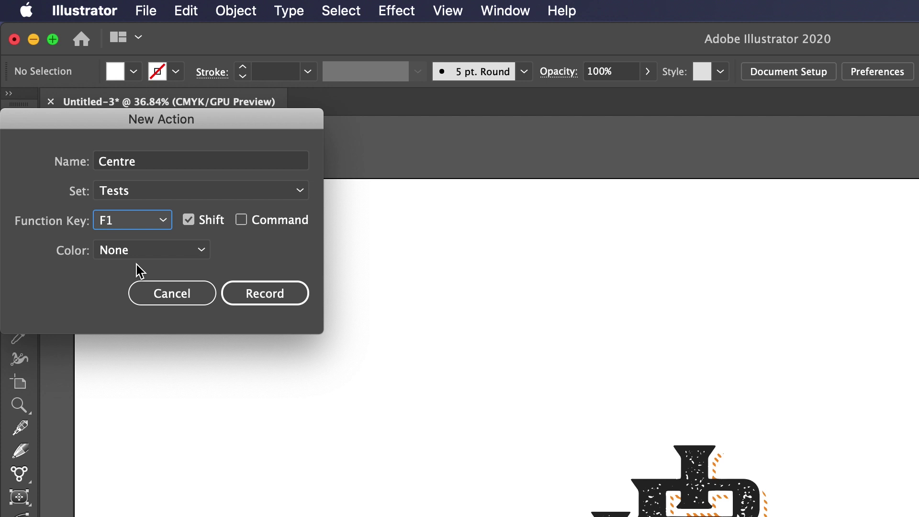
left_click(201, 228)
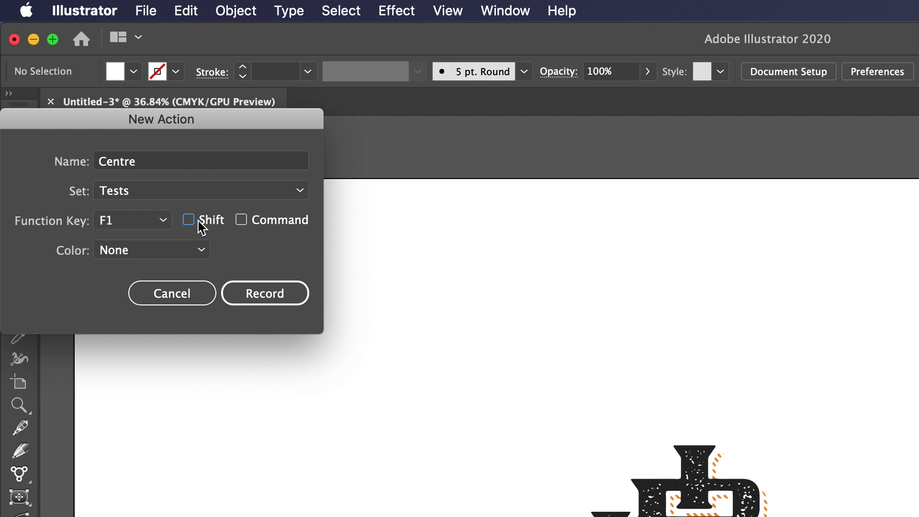
left_click(168, 255)
left_click(187, 267)
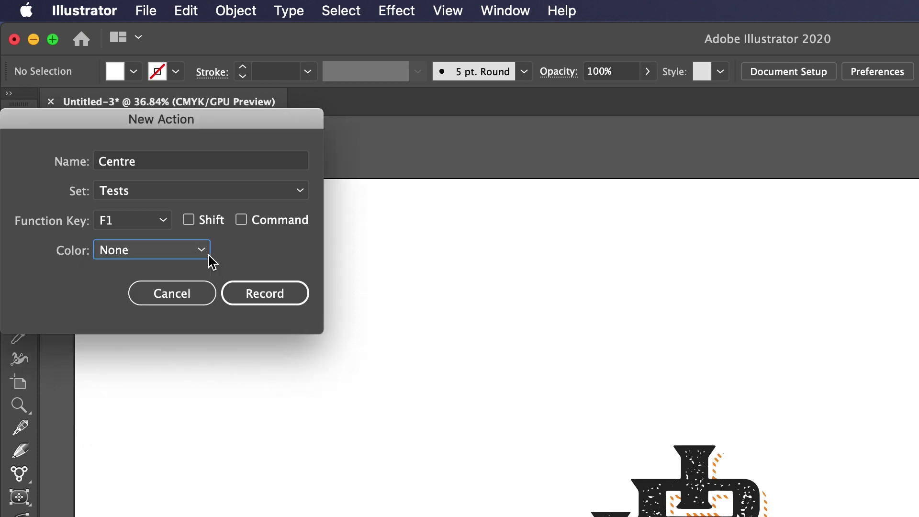
left_click(261, 290)
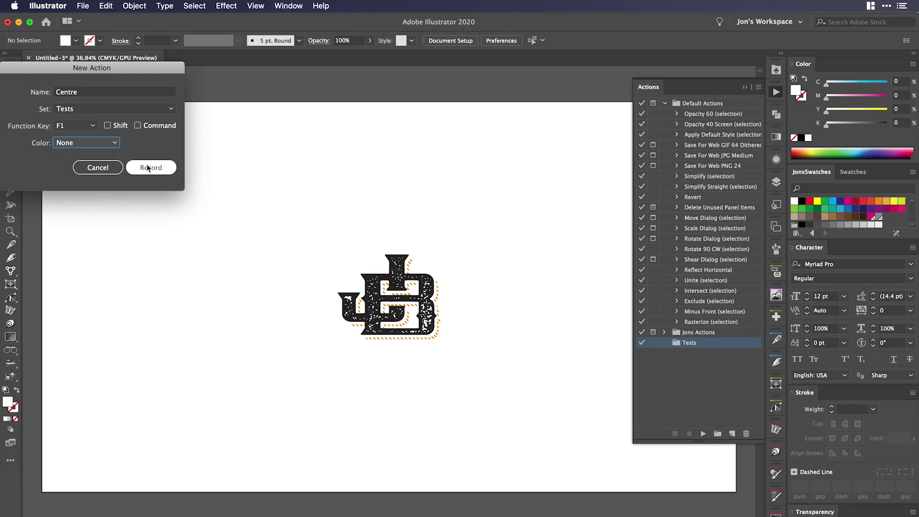
left_click(148, 167)
Step: Record aligning the selected logo to the artboard, then stop the Centre recording
left_click(393, 263)
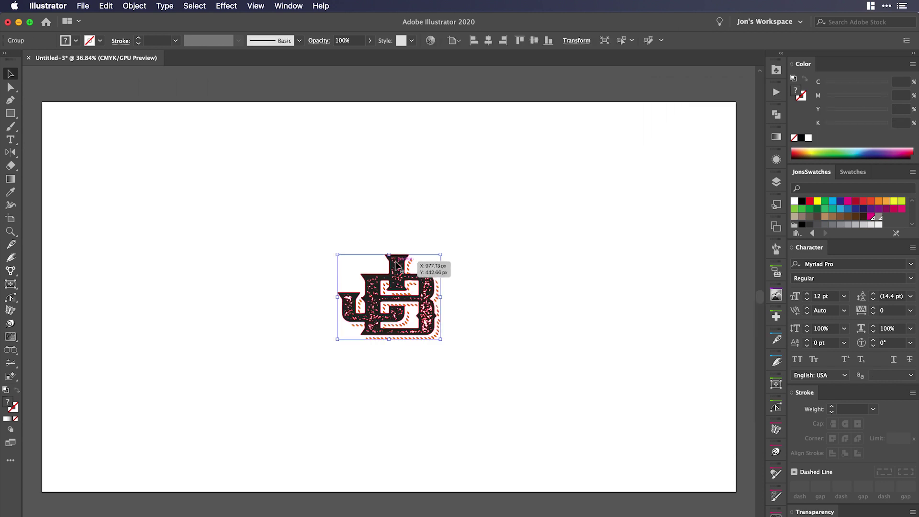
left_click(463, 44)
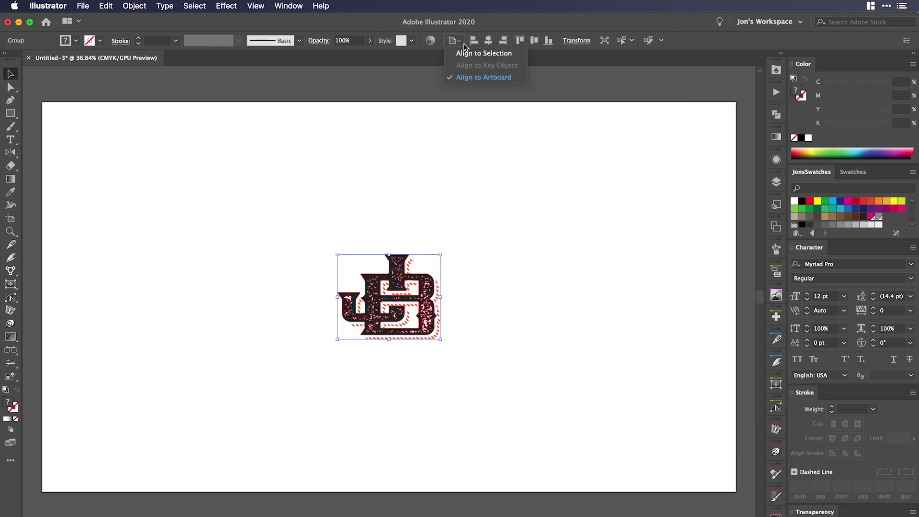
left_click(469, 76)
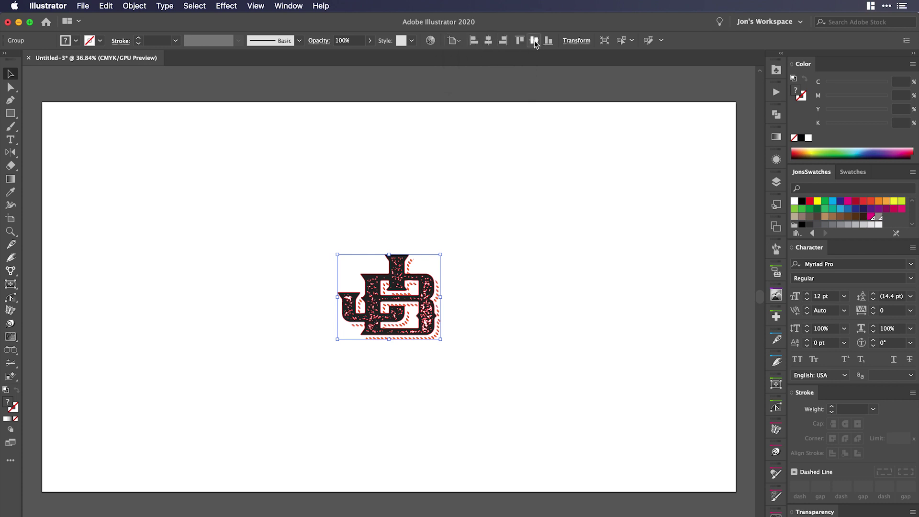
left_click(775, 91)
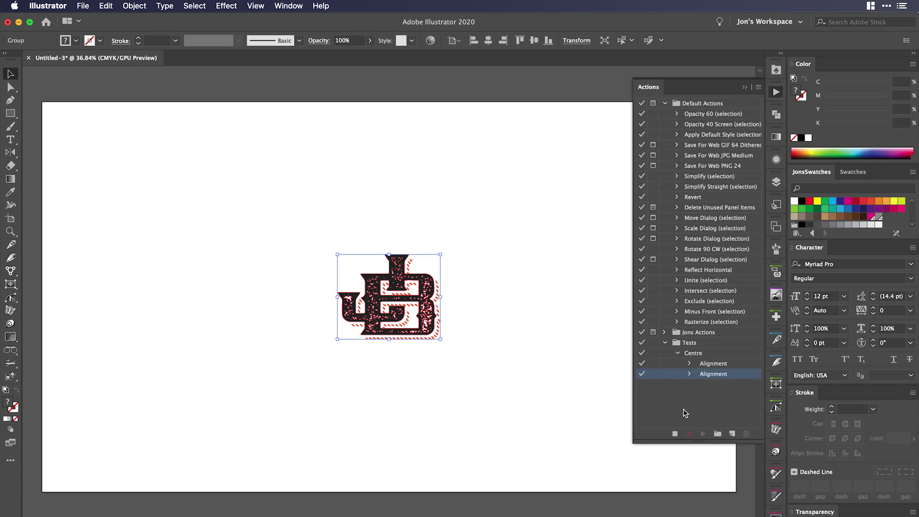
left_click(675, 434)
Step: Move the logo to the upper left and play the Centre action to recentre it
left_click_drag(403, 280, 193, 210)
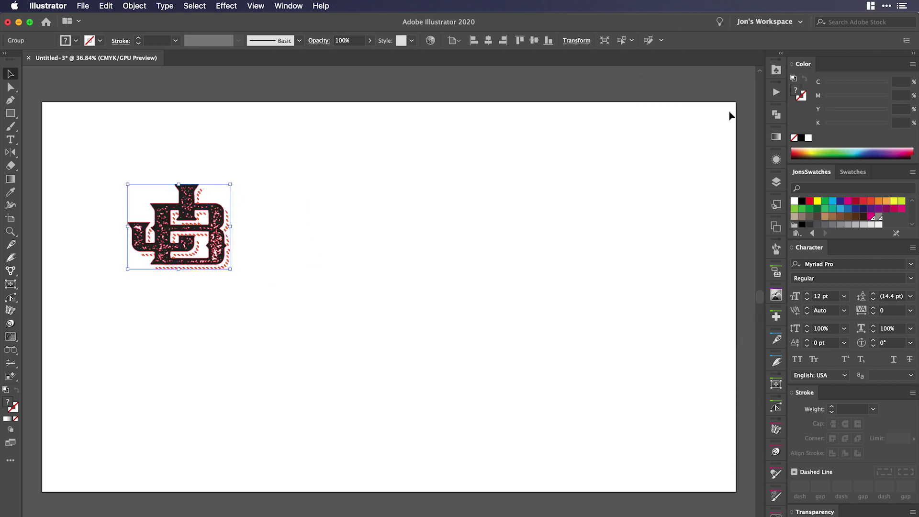
left_click(780, 94)
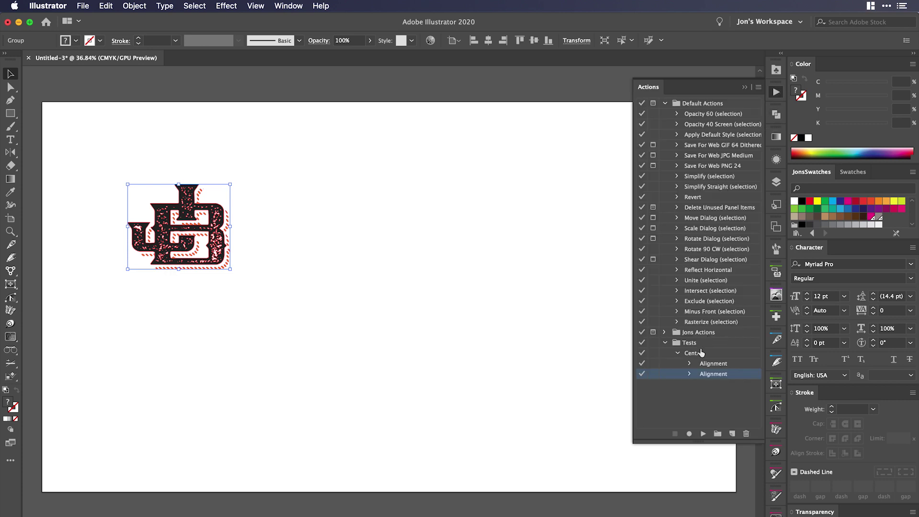
left_click(701, 353)
left_click(702, 433)
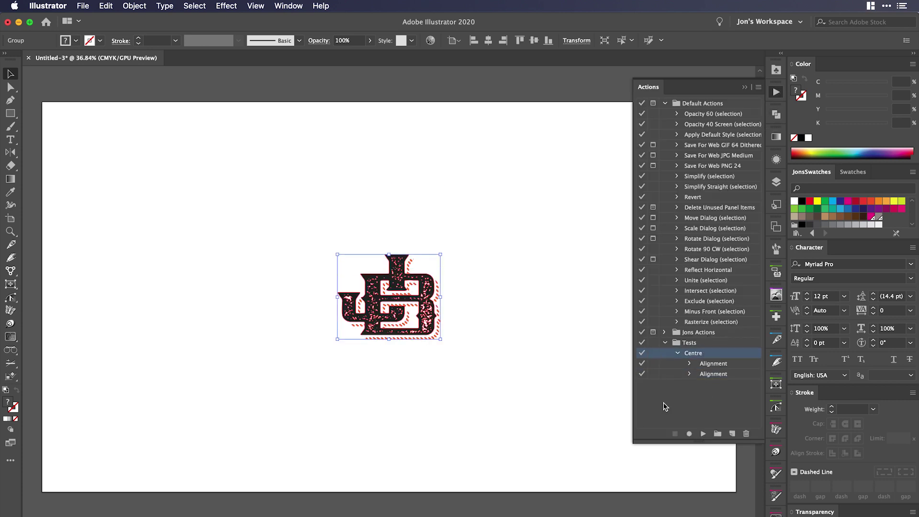
Step: Move the logo to the top-right, bring it back to centre, and reselect the logo group
left_click(576, 344)
left_click_drag(436, 290, 578, 134)
key("super+z")
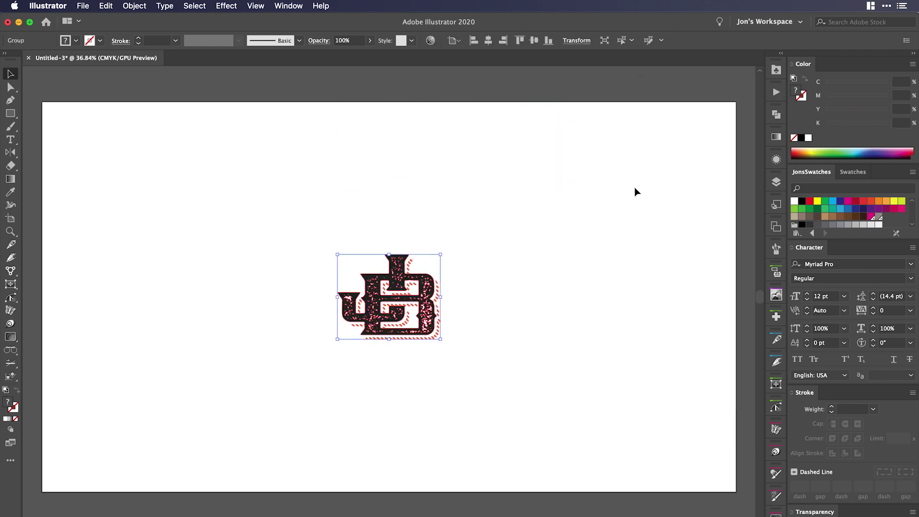
left_click(635, 192)
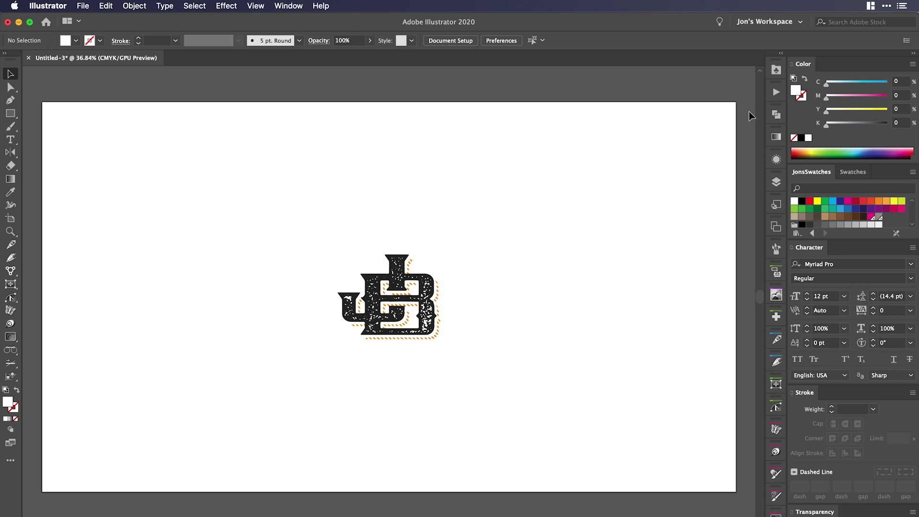
left_click(437, 272)
Step: Enlarge the logo and run Jons Actions' Cutline – 0.125 Offset action on it
left_click_drag(442, 254, 468, 231)
left_click(517, 236)
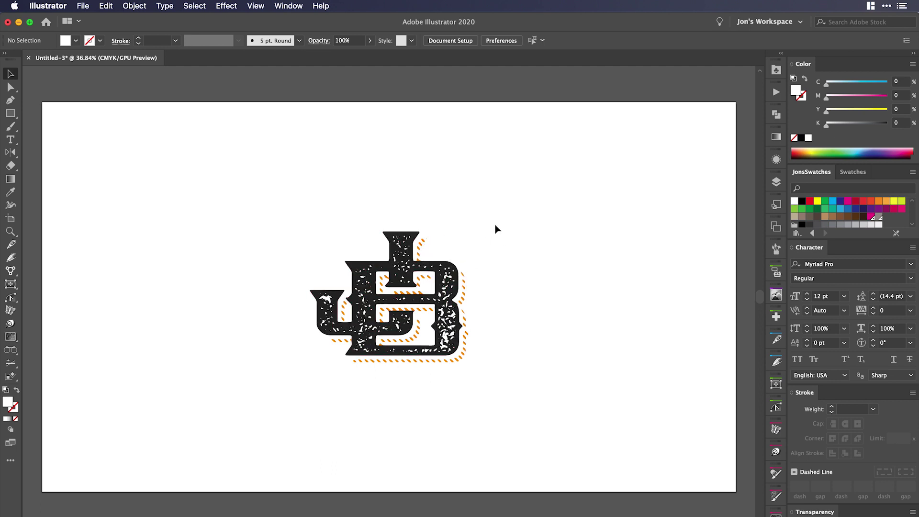
left_click(423, 313)
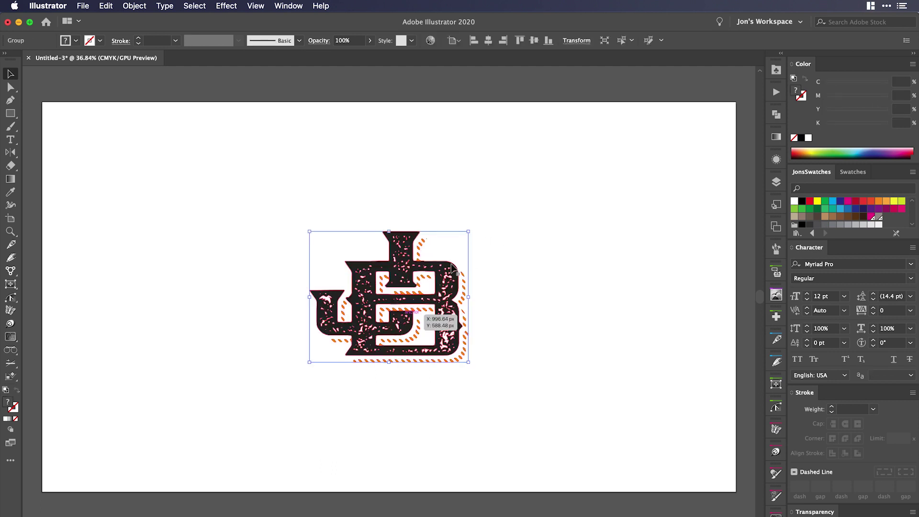
left_click(776, 114)
left_click(776, 92)
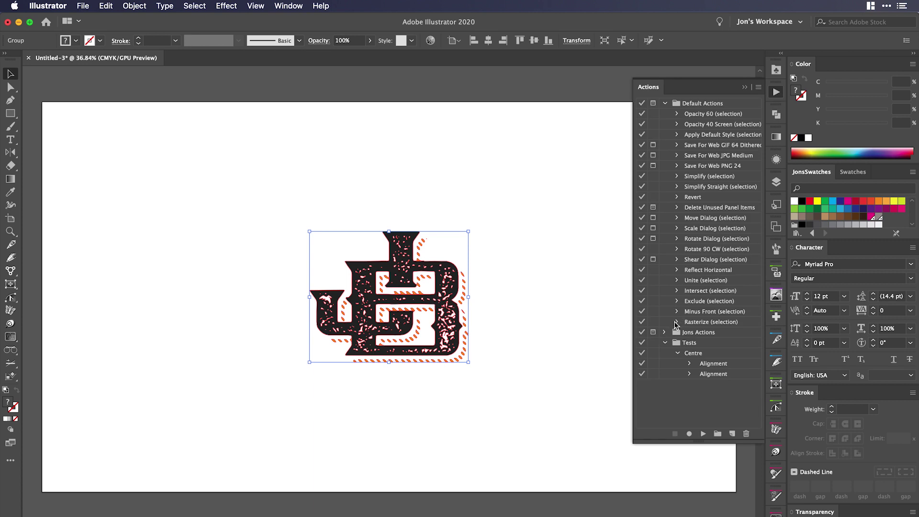
left_click(665, 332)
scroll(709, 277, "down", 5)
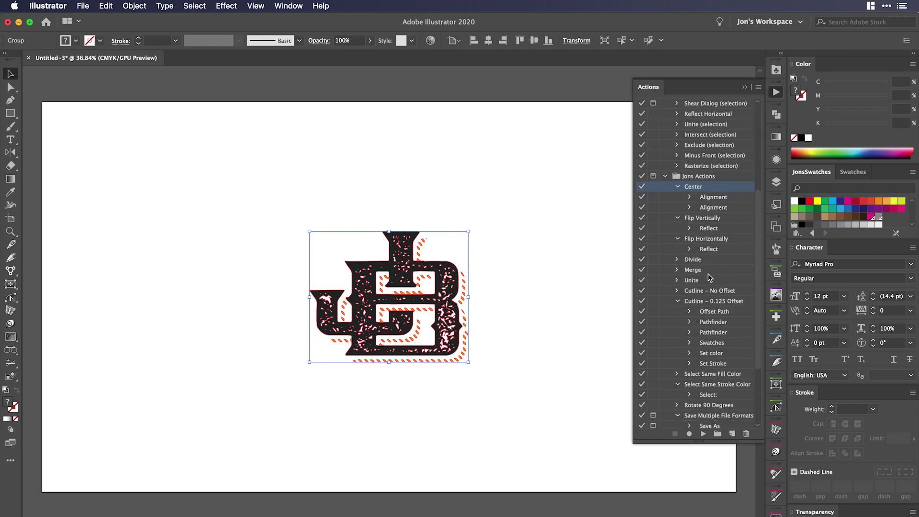
left_click(701, 301)
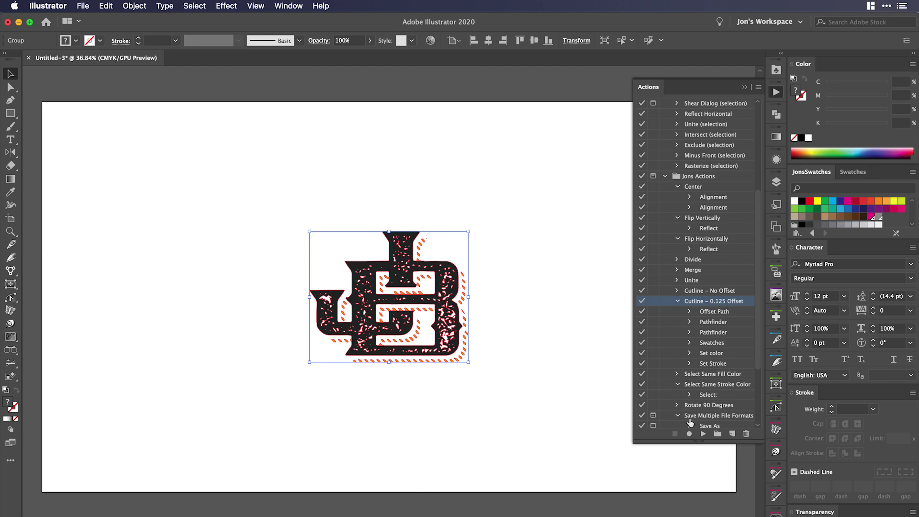
left_click(703, 433)
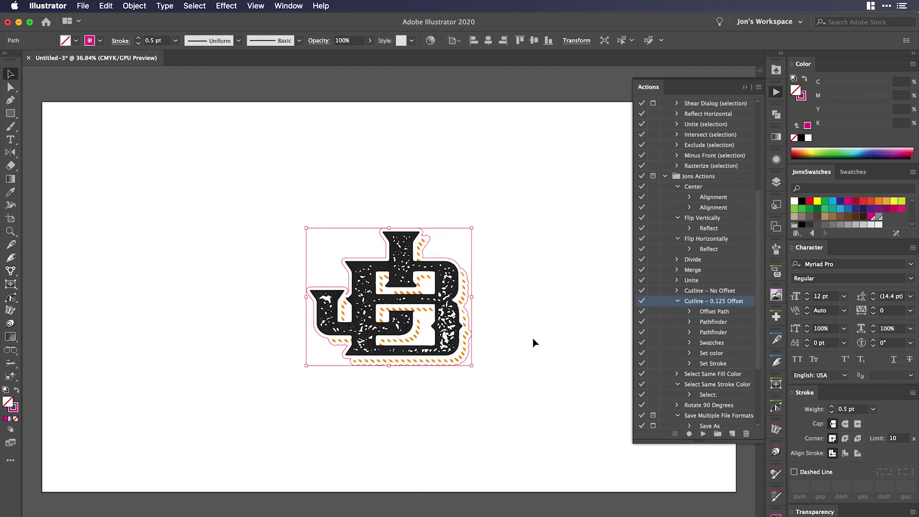
Step: Zoom in closely to inspect the new cutline around the logo
left_click(531, 335)
key("z")
left_click(489, 252)
left_click(411, 248)
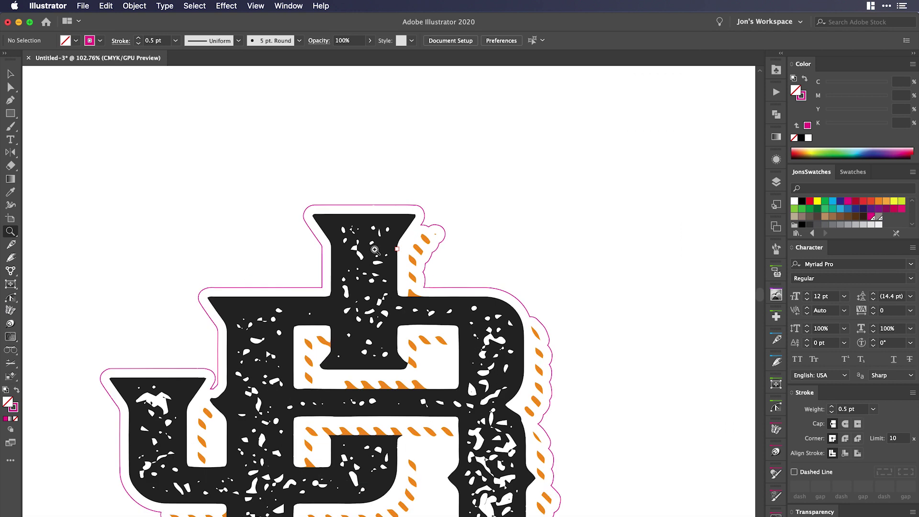
scroll(410, 249, "down", 5)
scroll(409, 248, "left", 3)
key("v")
left_click_drag(364, 209, 398, 149)
scroll(393, 187, "down", 3)
scroll(393, 187, "left", 2)
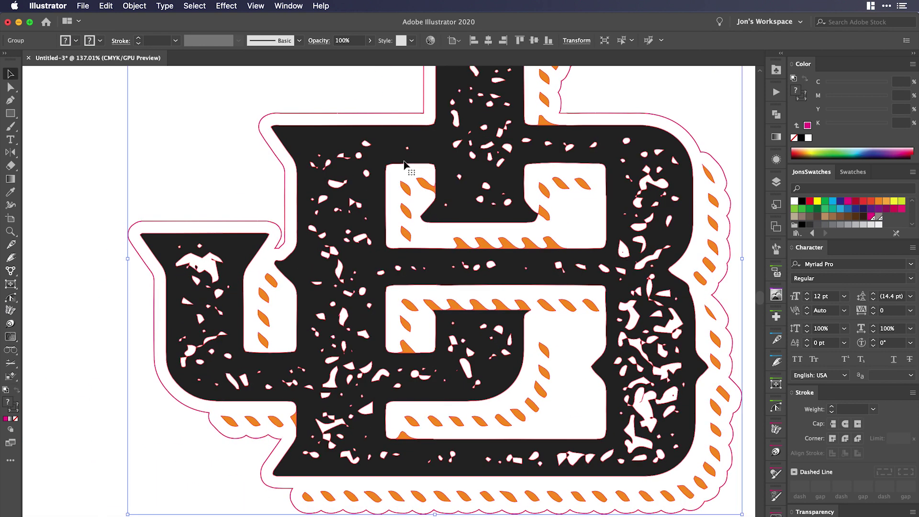
left_click(259, 139)
Step: Select the magenta cutline path and check its stroke colour values
key("super+a")
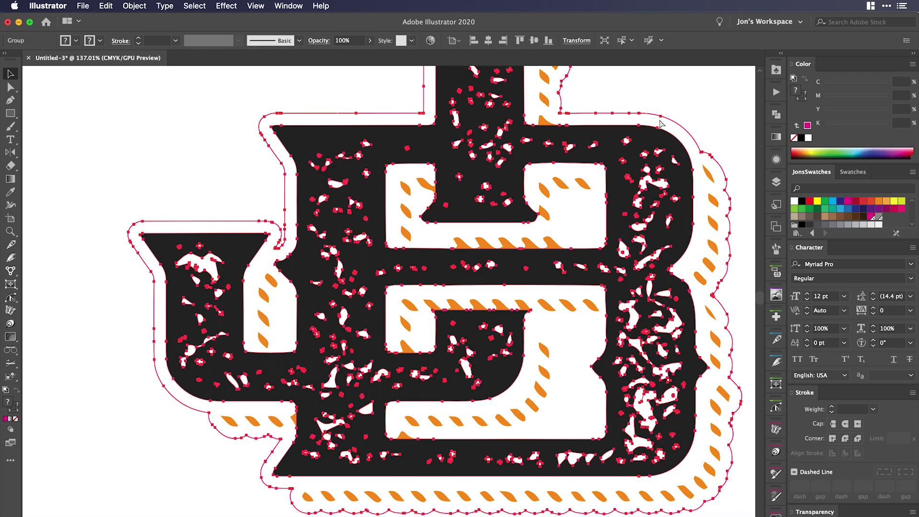
left_click(646, 114)
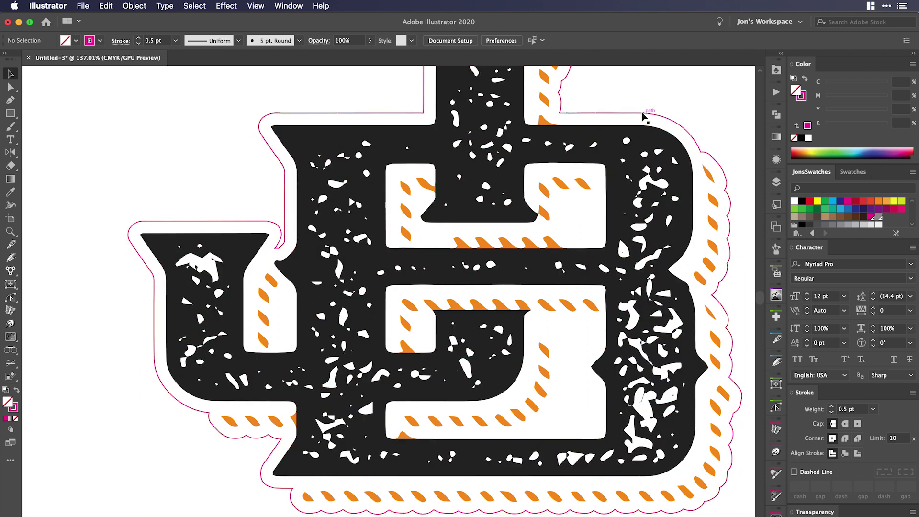
left_click(798, 98)
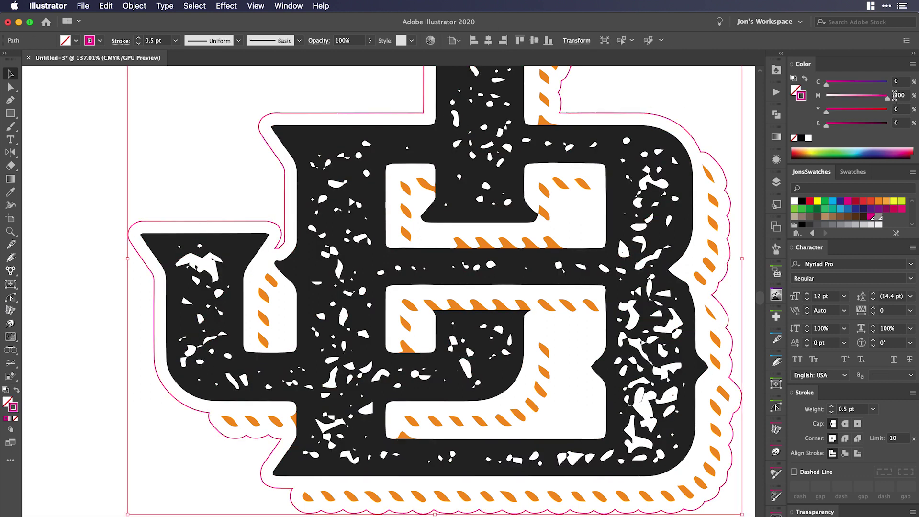
left_click(709, 81)
Step: Zoom back out and delete the test magenta cutline path
key("z")
key("super+minus")
key("super+minus")
key("super+minus")
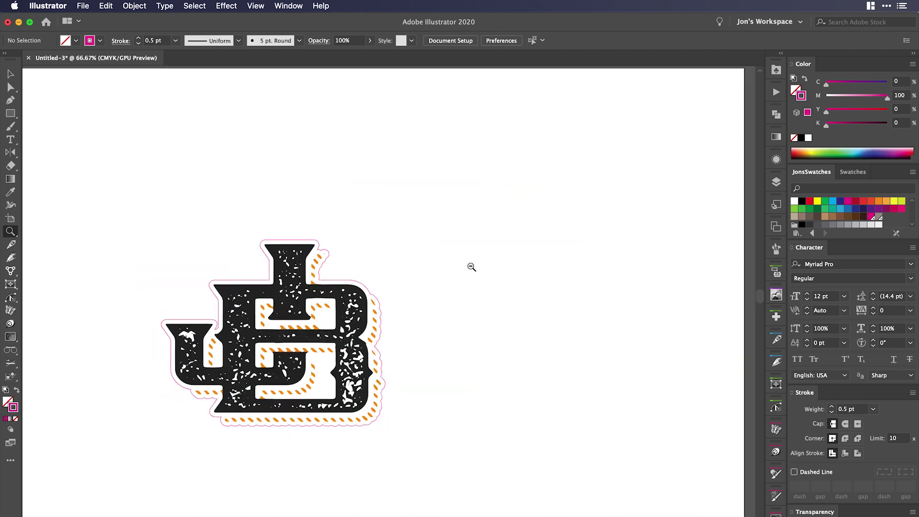
left_click_drag(470, 265, 535, 216)
key("super+equal")
key("v")
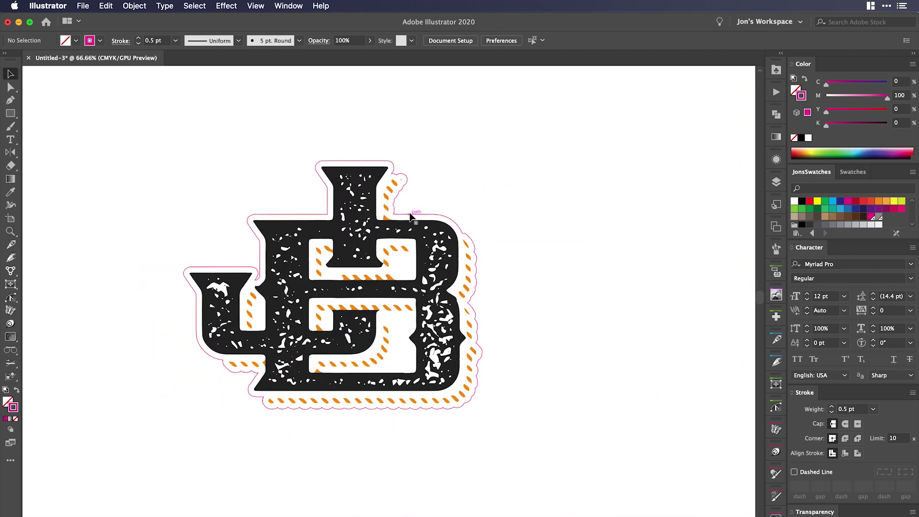
left_click(410, 217)
key("Delete")
scroll(411, 211, "down", 2)
Step: With the logo selected, create action 'Cutline - 0.125"' on Shift+Command+F2 and start recording
left_click(385, 194)
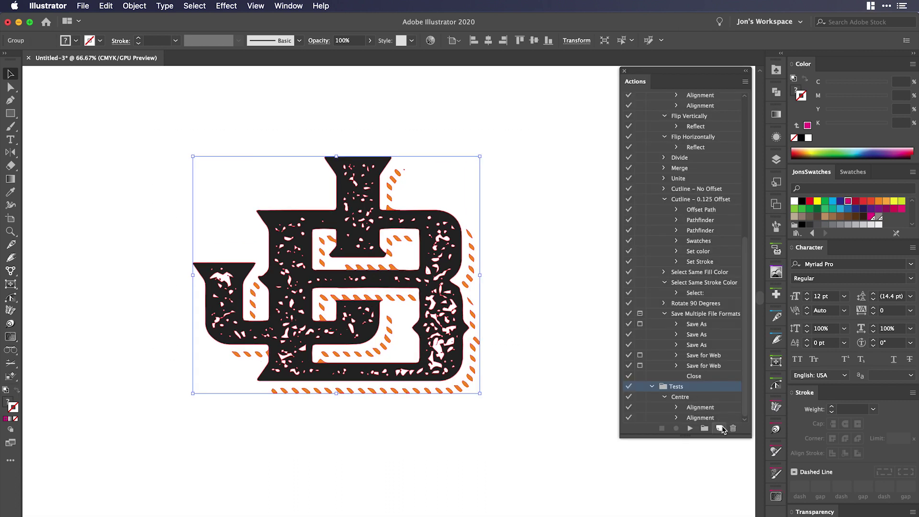
left_click(720, 428)
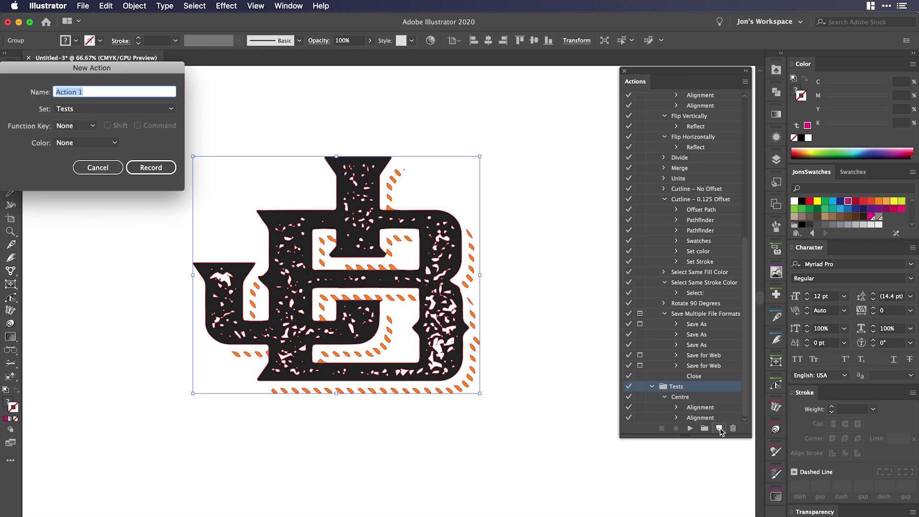
type("Cutline")
type(" - ")
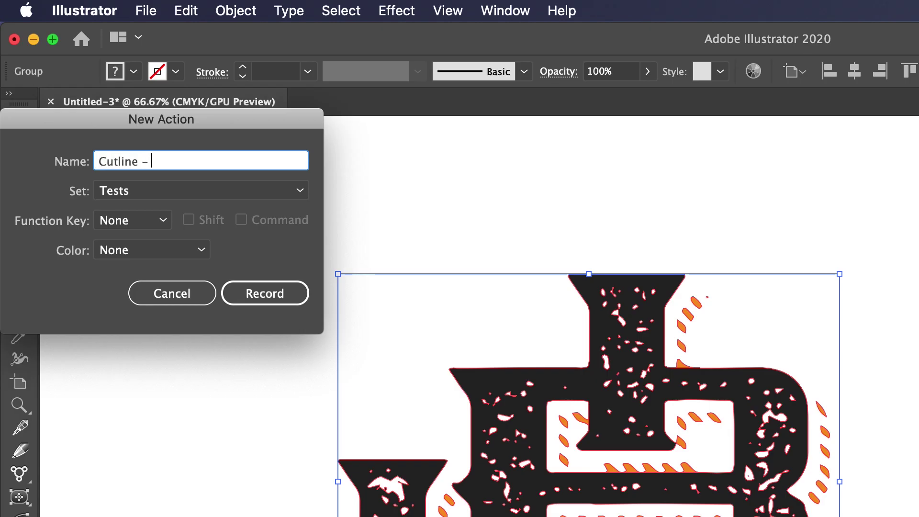
type("0.125\"")
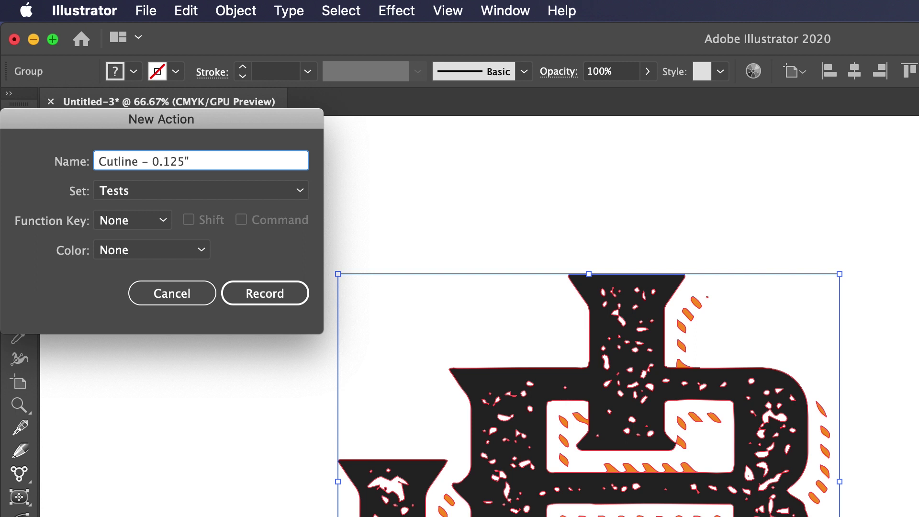
left_click(148, 220)
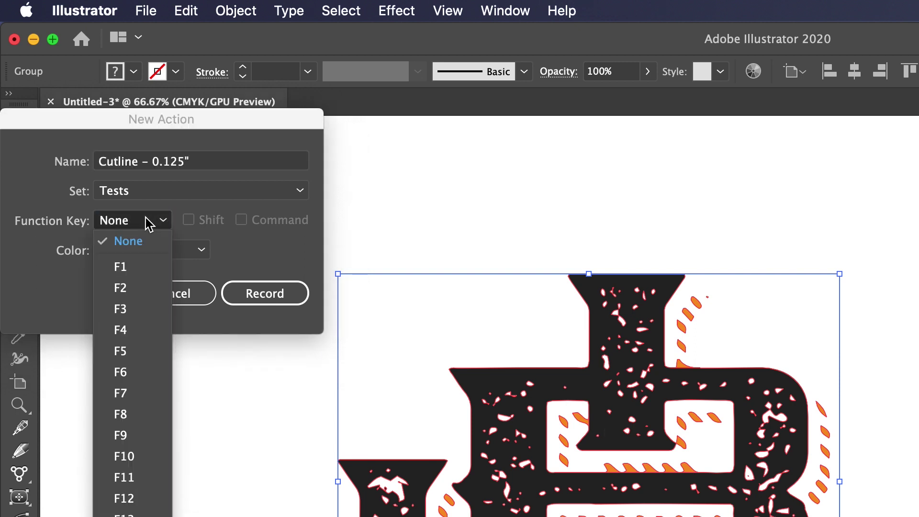
left_click(138, 293)
left_click(194, 220)
left_click(261, 224)
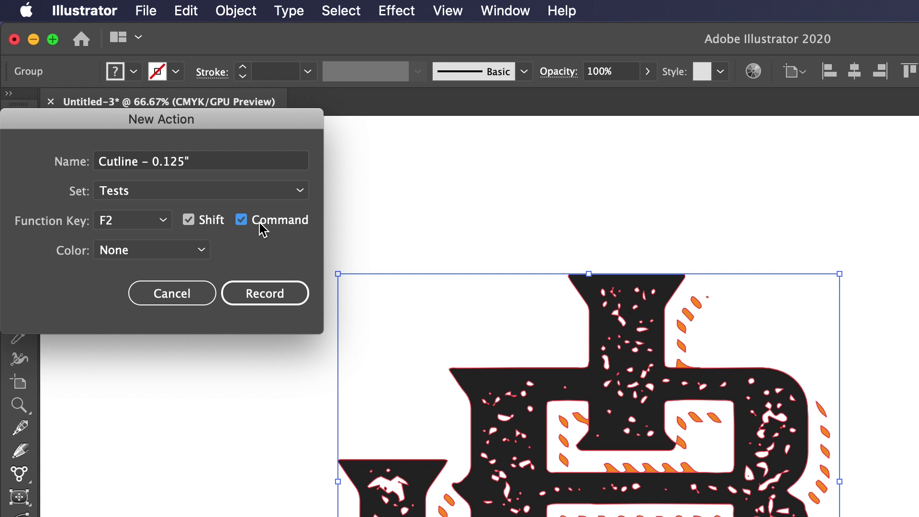
left_click(297, 293)
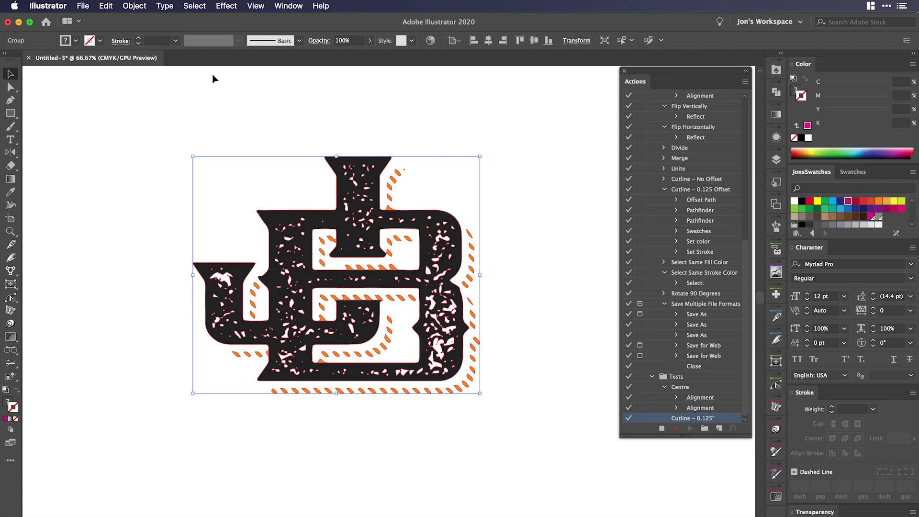
Step: Apply a 0.125 inch Offset Path with Round joins around the logo
left_click(135, 6)
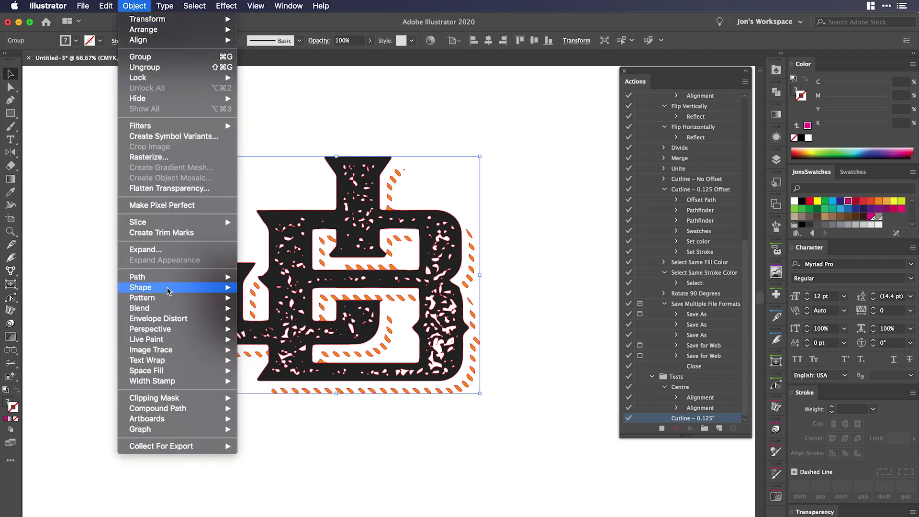
mouse_move(168, 278)
left_click(283, 357)
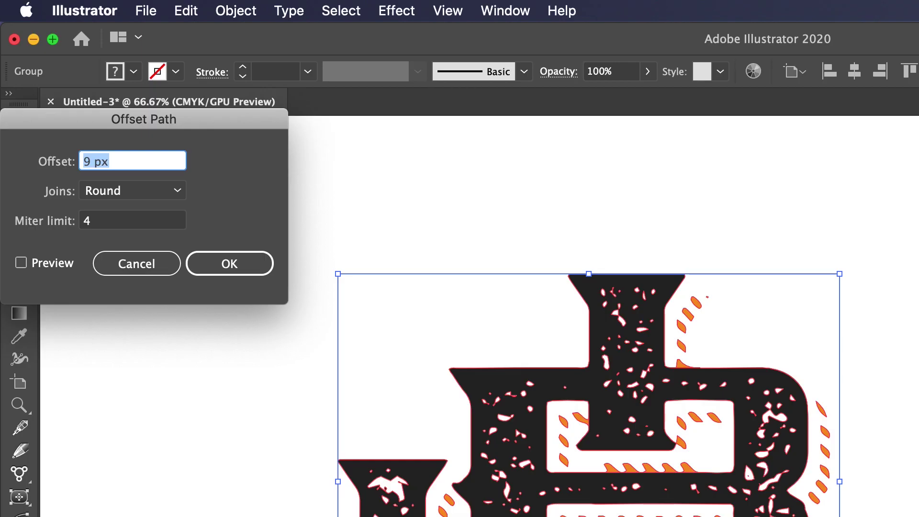
type("0.125")
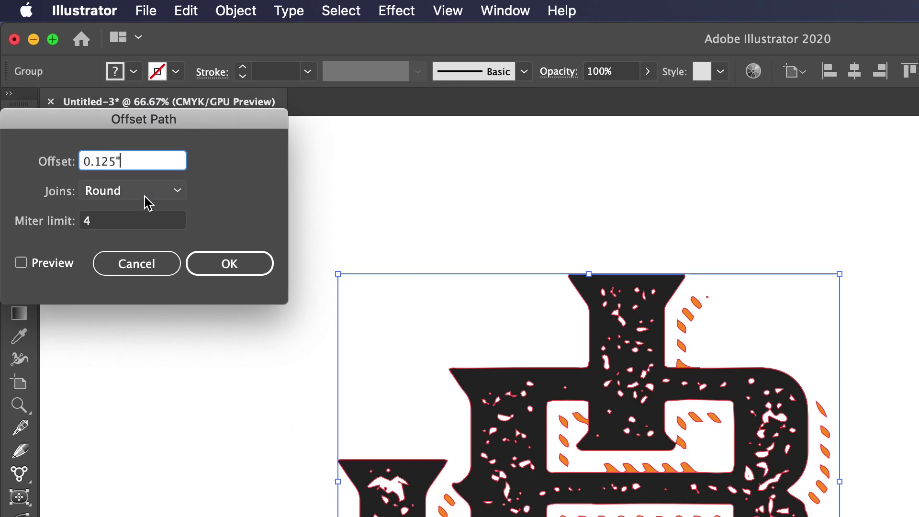
left_click(123, 225)
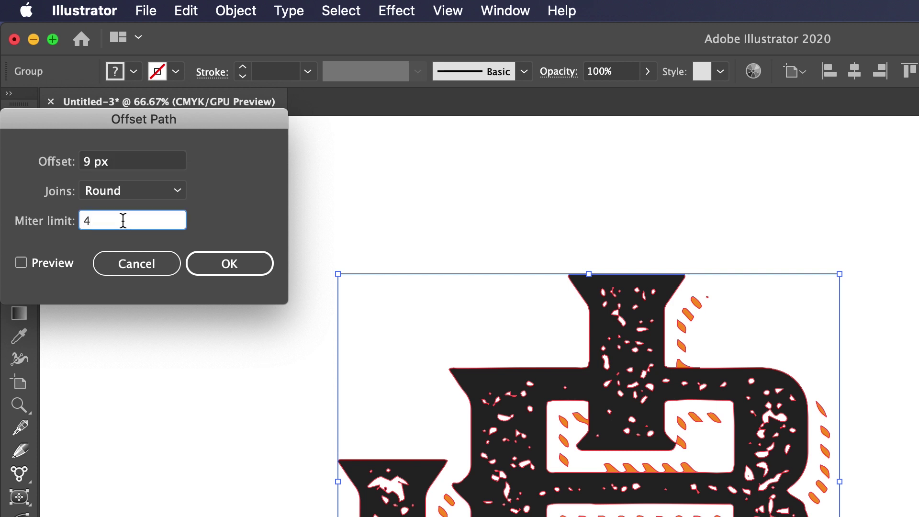
left_click(37, 268)
left_click(237, 269)
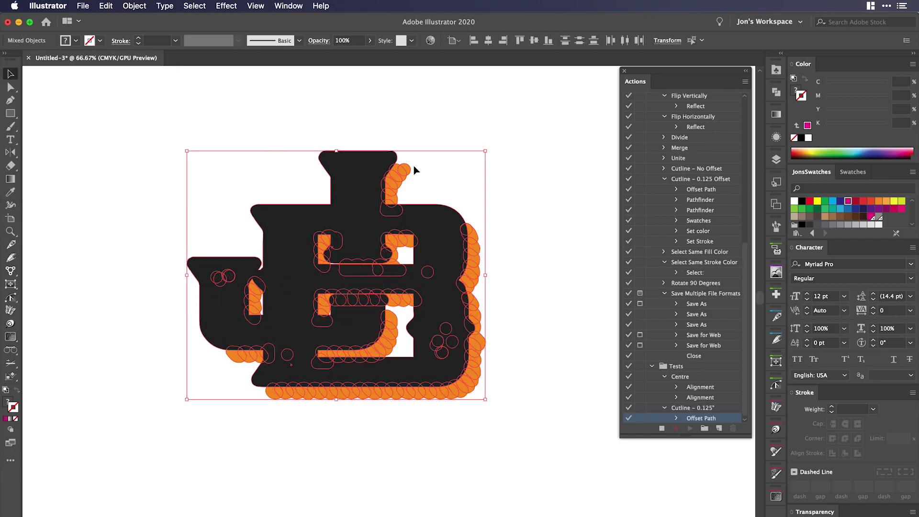
Step: Fill the offset shapes with the magenta swatch and bring them to the front
left_click(795, 92)
left_click(849, 202)
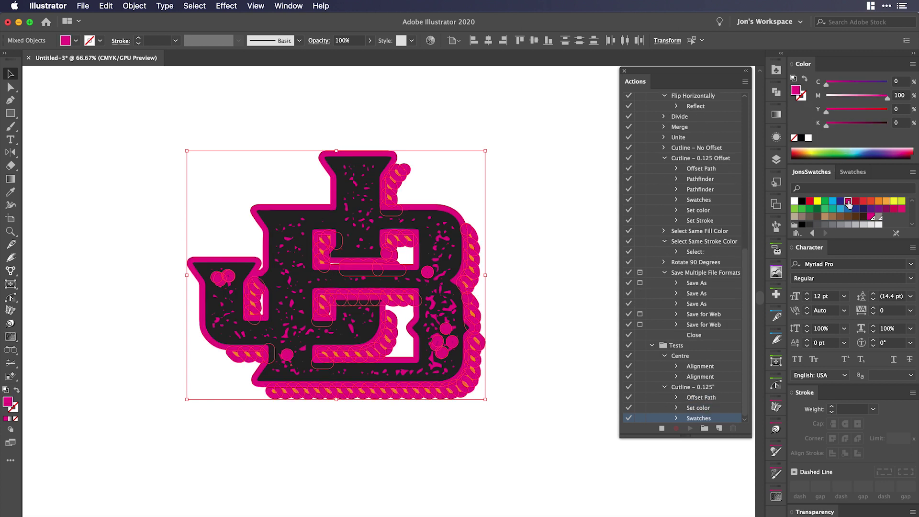
left_click(775, 93)
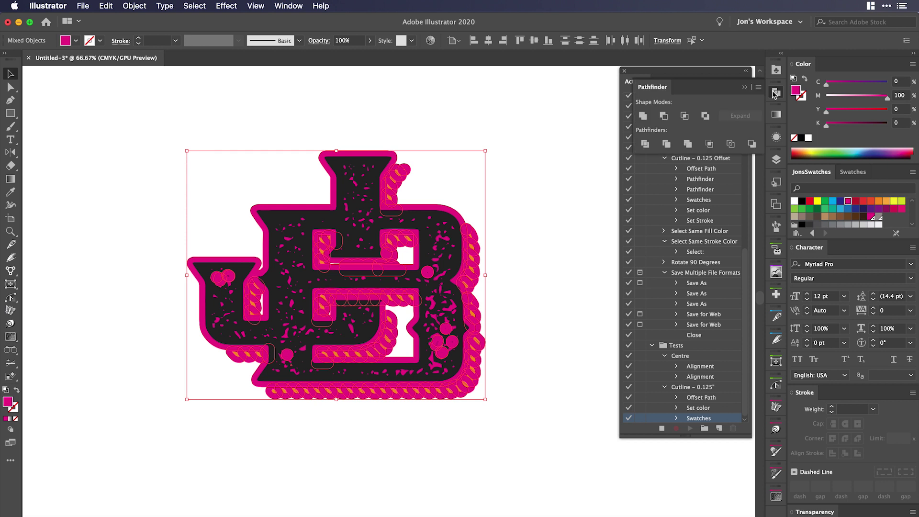
left_click(774, 92)
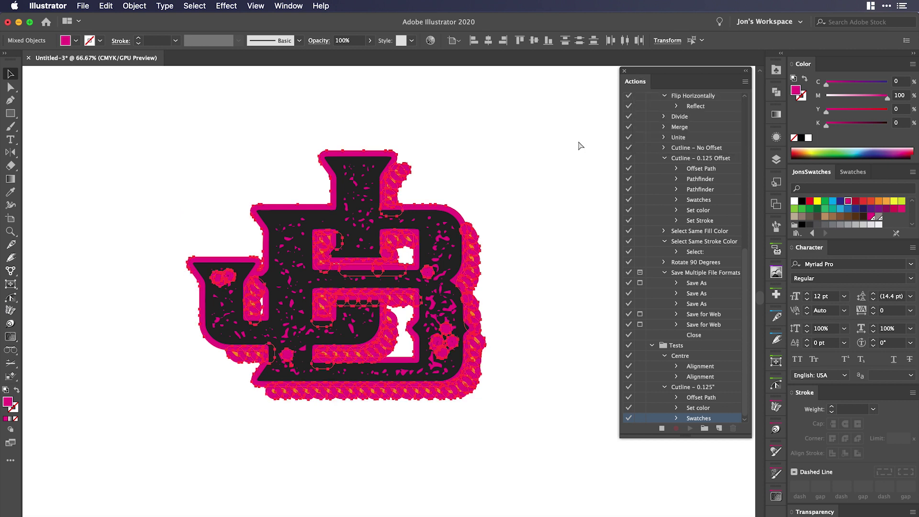
key("super+shift+bracketright")
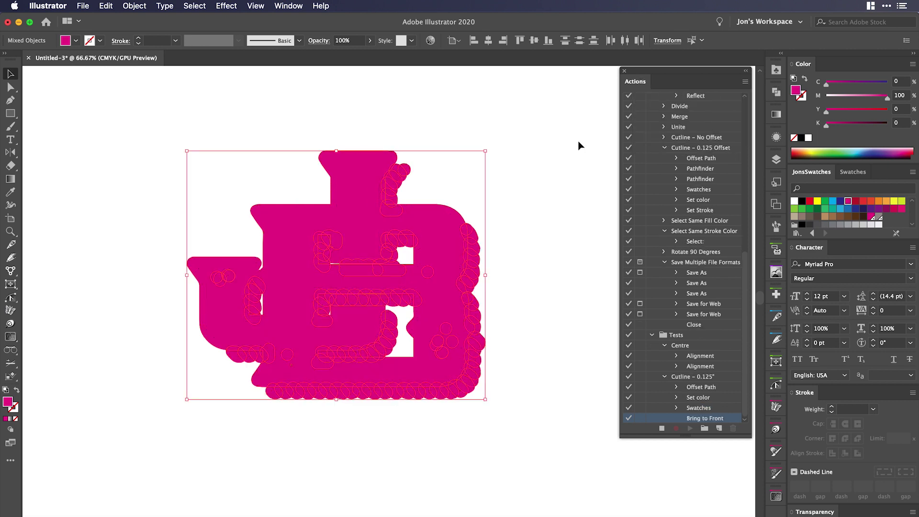
left_click(136, 5)
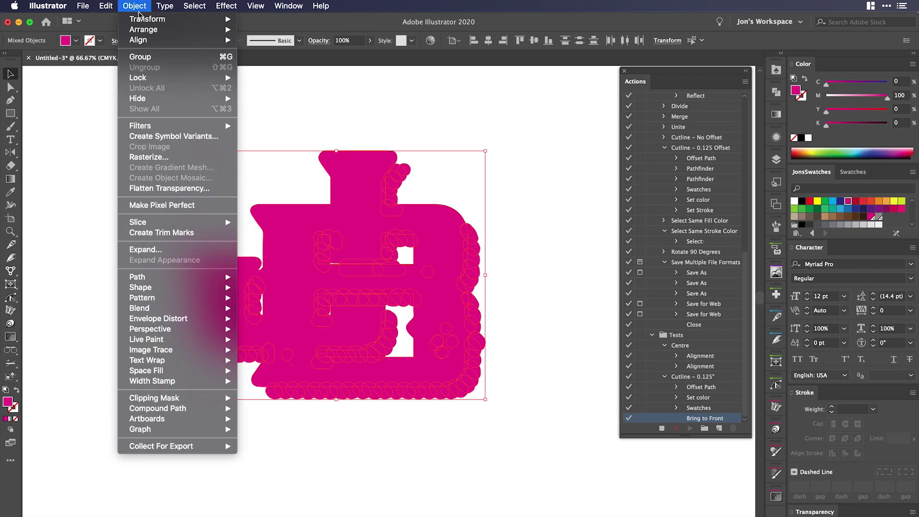
left_click(254, 34)
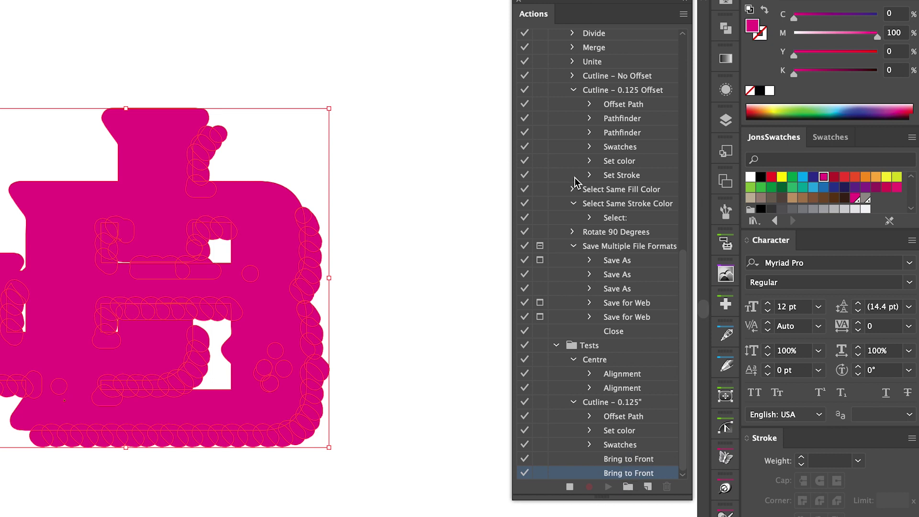
Step: Apply Pathfinder Trim, then Unite, merging the offset shapes into one path
left_click(727, 30)
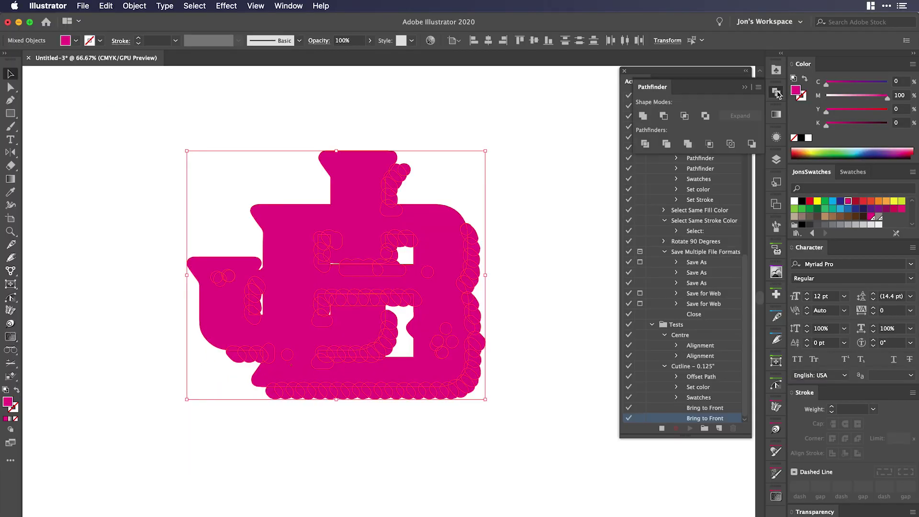
left_click(688, 143)
left_click(642, 116)
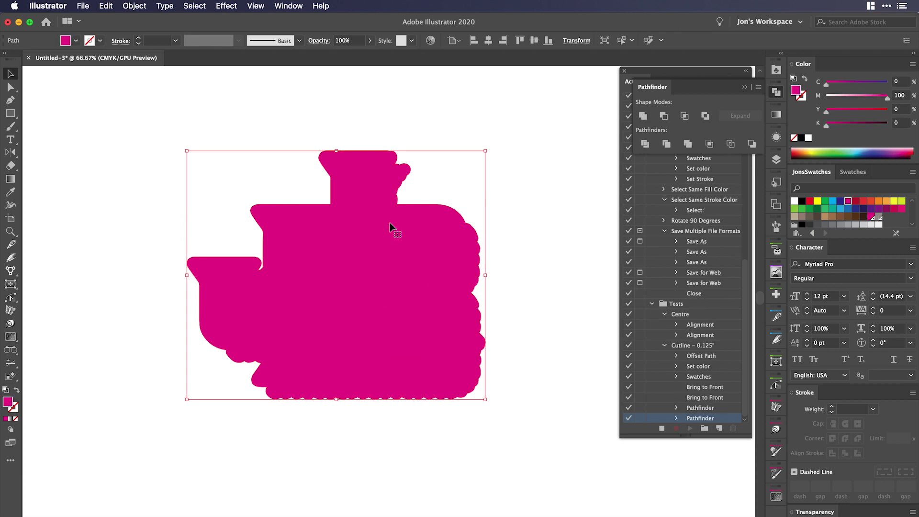
Step: Swap fill to stroke, set the stroke weight to 0.5 pt, and colour it CutContour
key("shift+x")
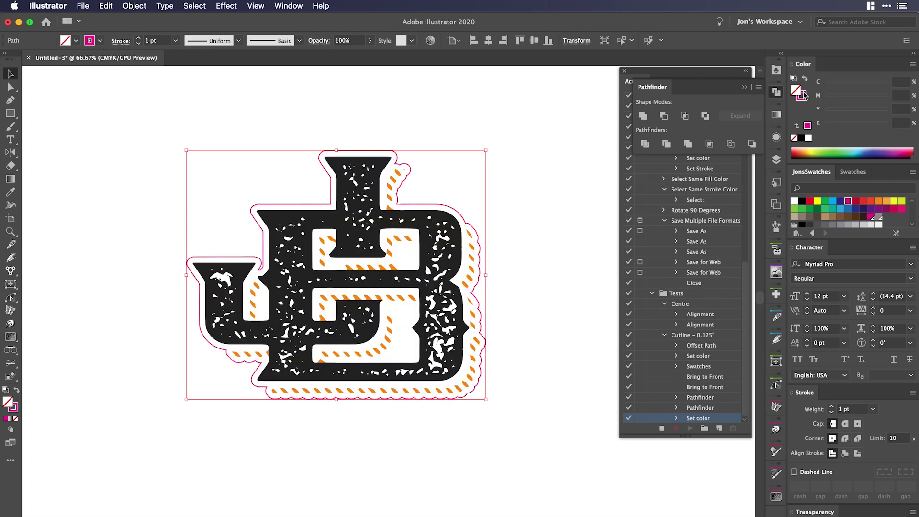
left_click(176, 40)
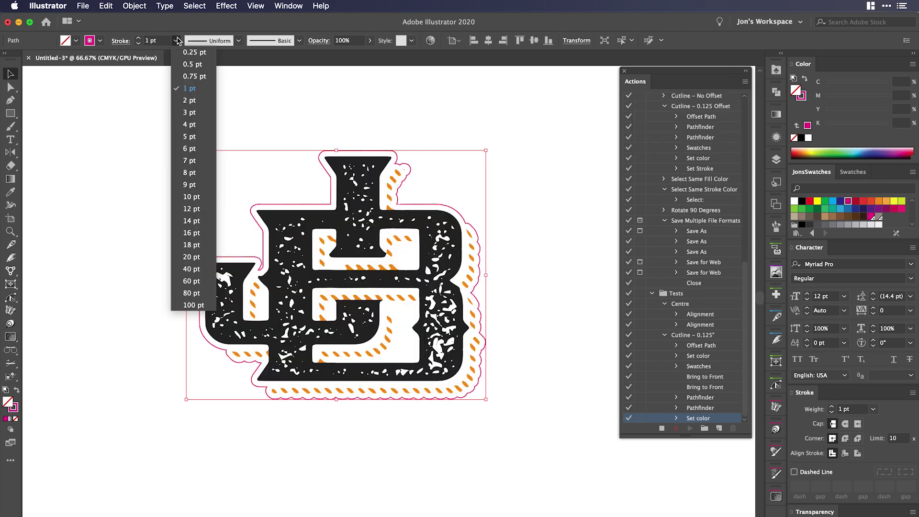
left_click(187, 64)
left_click(801, 96)
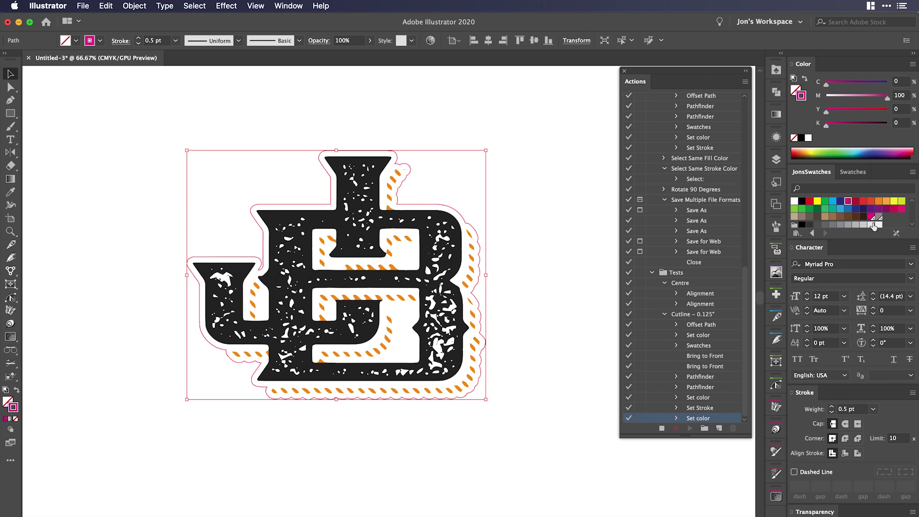
left_click(871, 218)
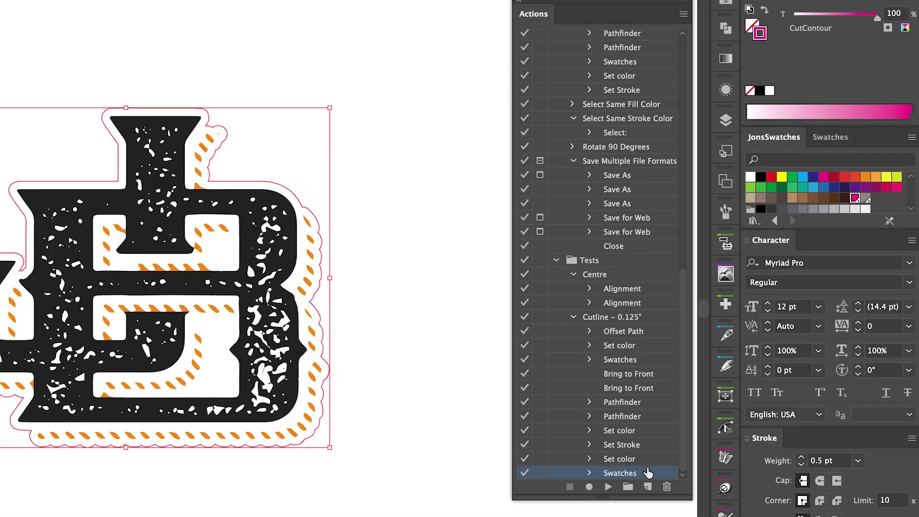
Step: Delete the trailing Swatches step and the second Bring to Front step, then select the Cutline – 0.125" action
left_click(667, 486)
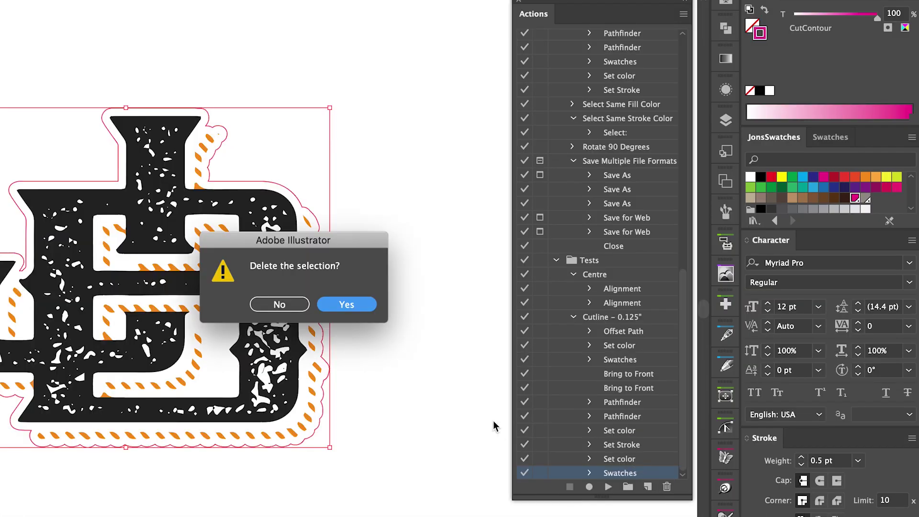
left_click(348, 306)
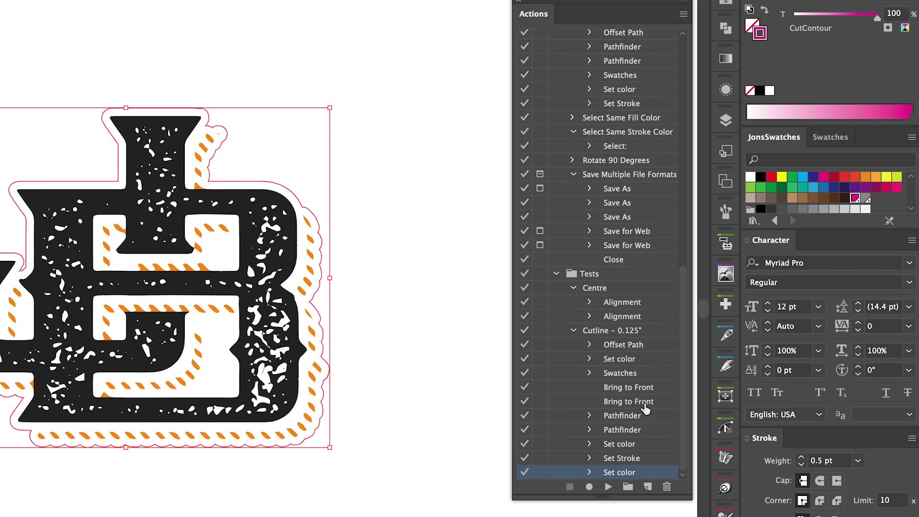
left_click(639, 402)
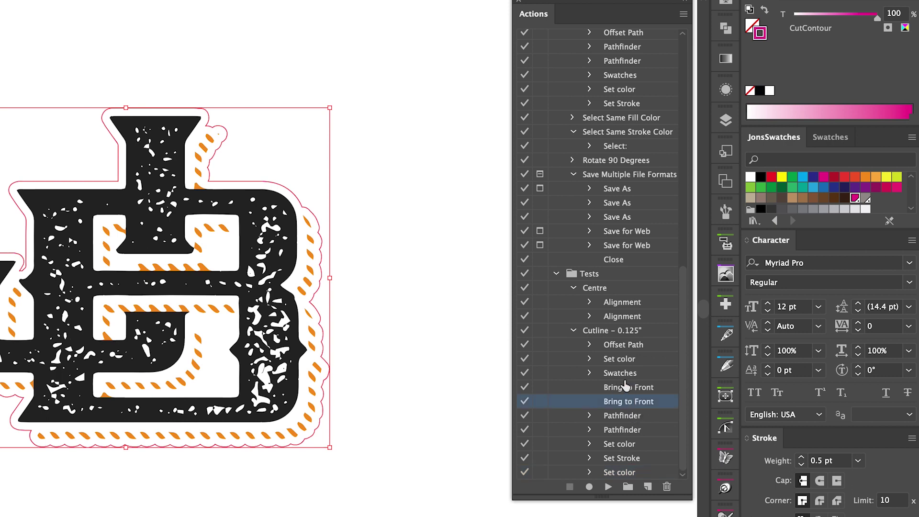
left_click(667, 486)
key("Return")
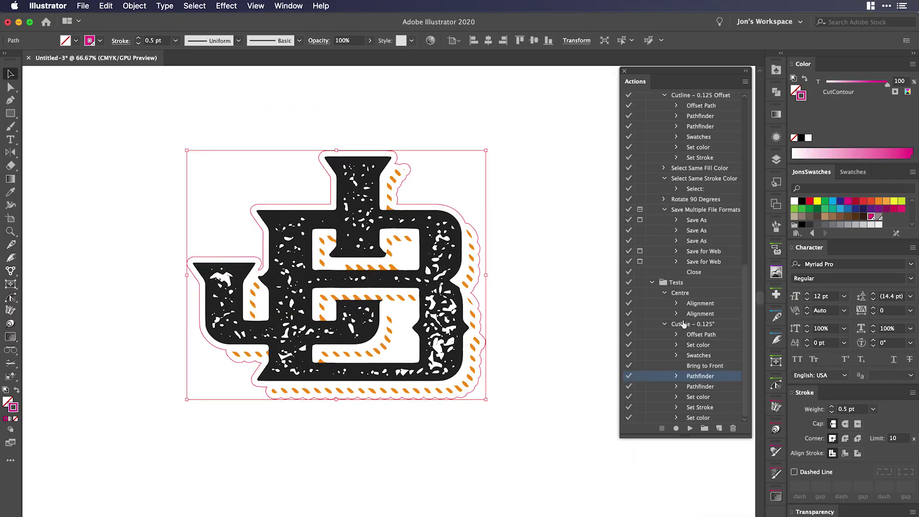
left_click(600, 344)
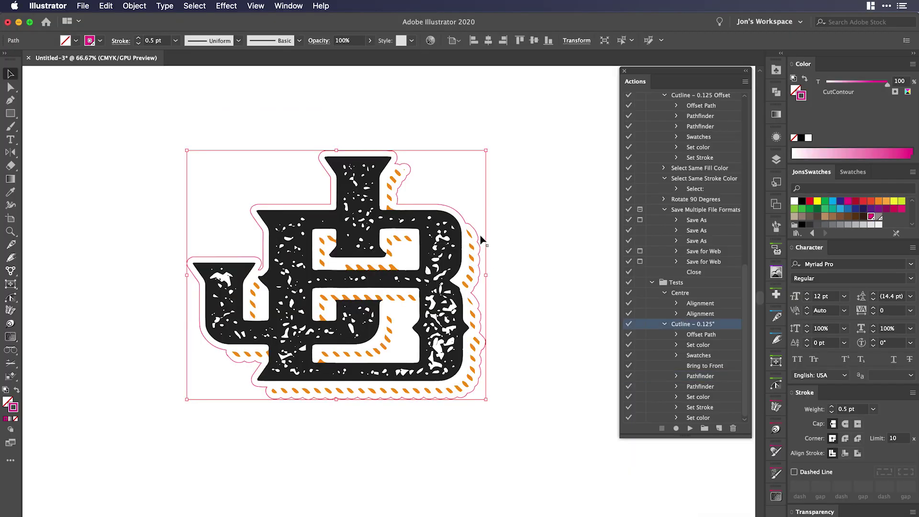
key("Delete")
left_click_drag(466, 169, 163, 433)
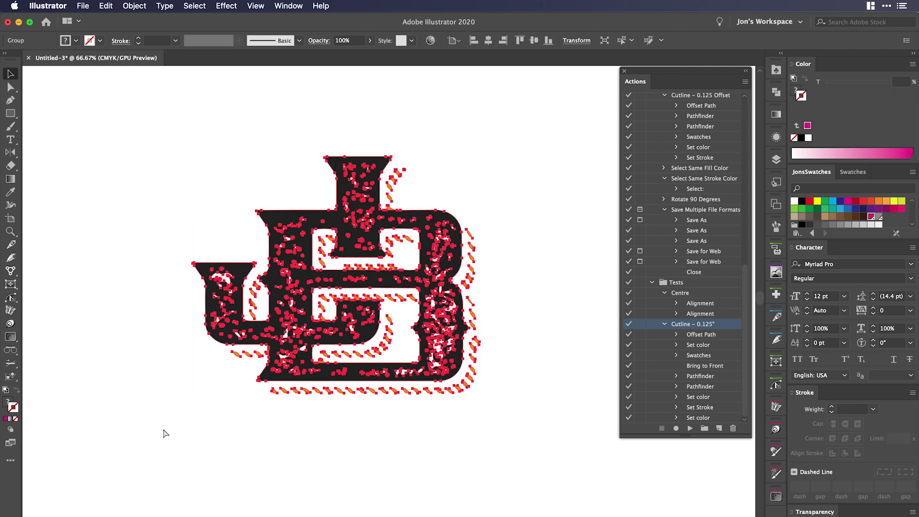